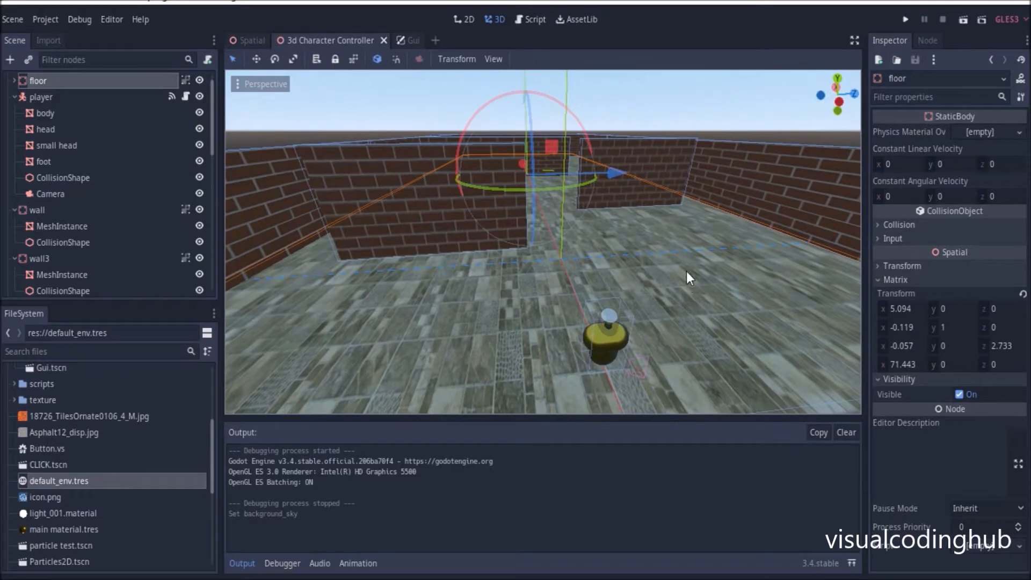
Examine the walled room, floor and player character in the 3D scene from several distances and angles.
{"action": "scroll", "coordinate": [569, 214], "scroll_direction": "down", "scroll_amount": 6}
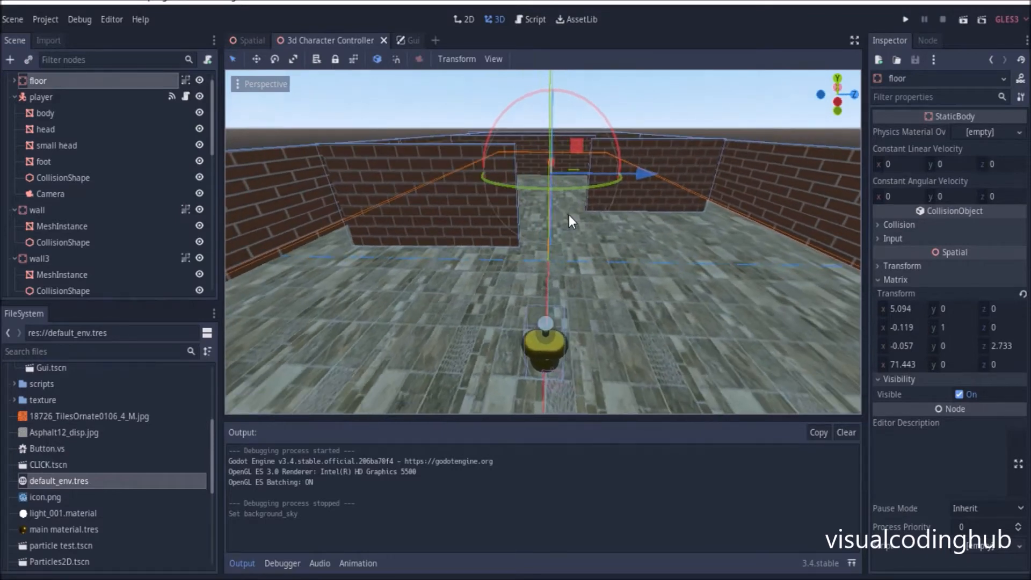
{"action": "middle_click_drag", "start_coordinate": [591, 214], "coordinate": [613, 285]}
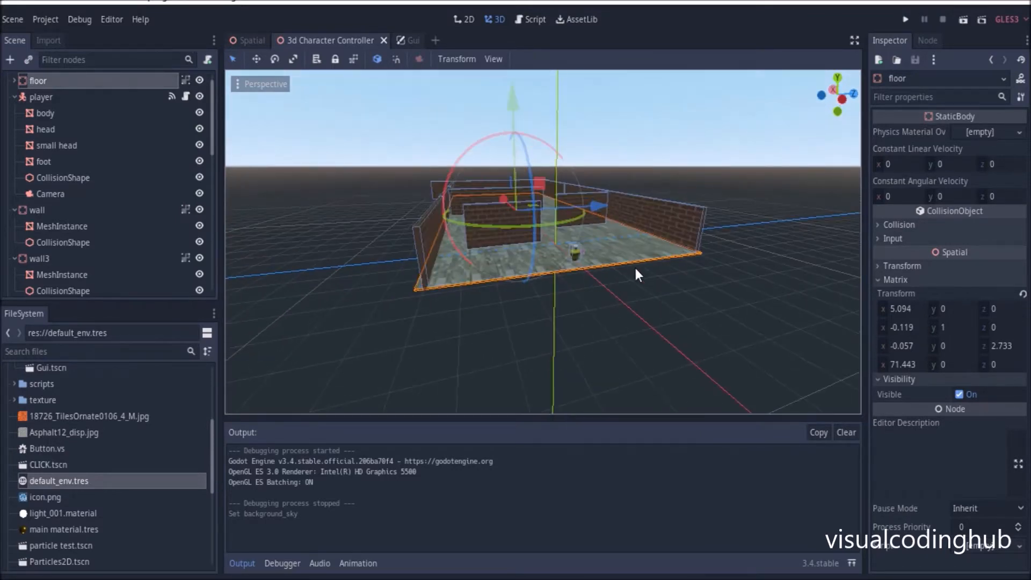
{"action": "middle_click_drag", "start_coordinate": [653, 253], "coordinate": [541, 244]}
{"action": "scroll", "coordinate": [596, 256], "scroll_direction": "up", "scroll_amount": 5}
{"action": "scroll", "coordinate": [585, 255], "scroll_direction": "up", "scroll_amount": 3}
{"action": "middle_click_drag", "start_coordinate": [385, 320], "coordinate": [424, 333]}
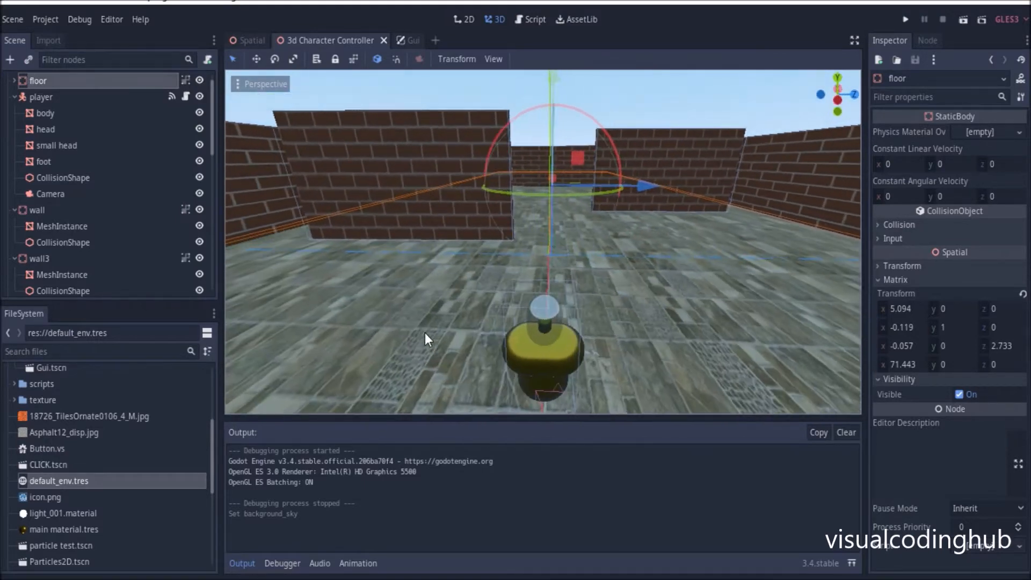
{"action": "scroll", "coordinate": [568, 170], "scroll_direction": "down", "scroll_amount": 2}
{"action": "middle_click_drag", "start_coordinate": [568, 169], "coordinate": [558, 224]}
{"action": "scroll", "coordinate": [555, 240], "scroll_direction": "down", "scroll_amount": 2}
{"action": "scroll", "coordinate": [558, 233], "scroll_direction": "up", "scroll_amount": 6}
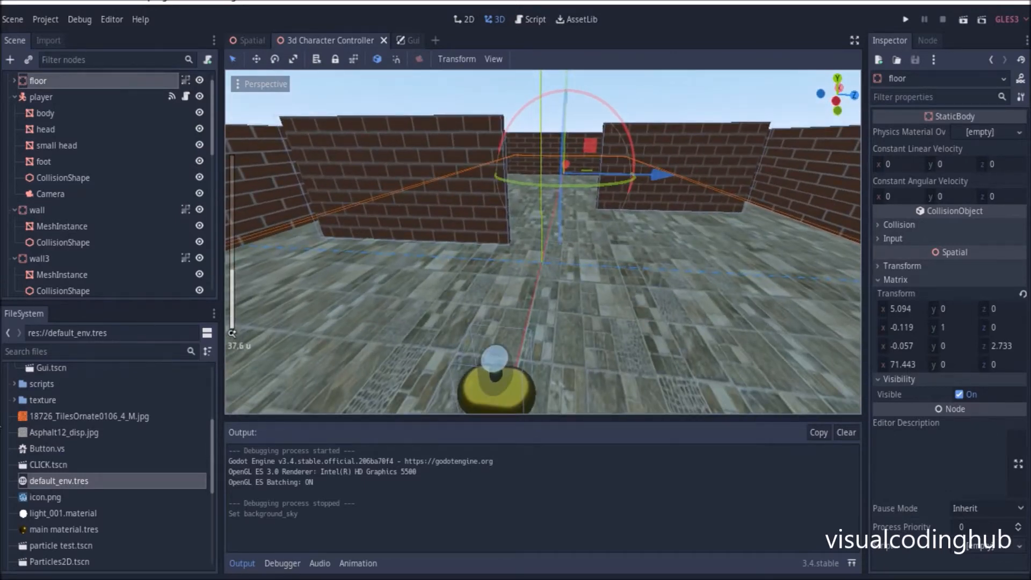
Locate kiara_7_late-afternoon_2k.hdr in the hdr folder and open the default_env.tres environment resource for editing.
{"action": "scroll", "coordinate": [90, 462], "scroll_direction": "up", "scroll_amount": 5}
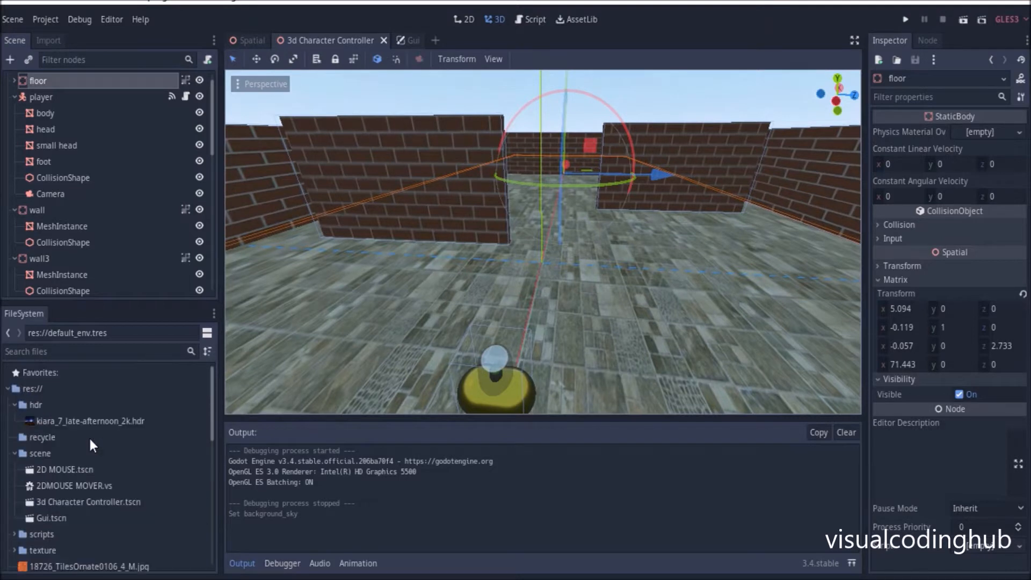
{"action": "left_click", "coordinate": [71, 421]}
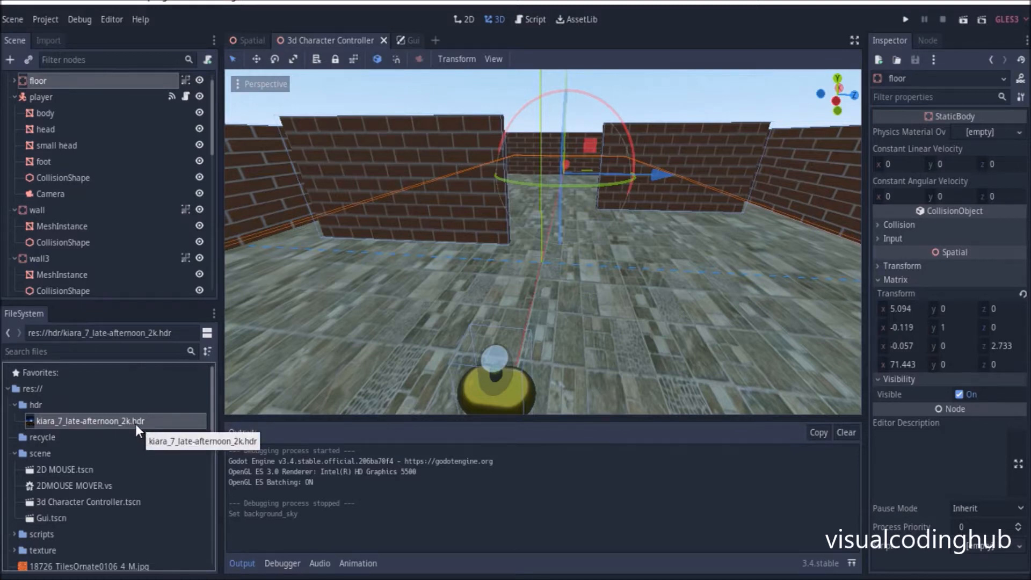
{"action": "scroll", "coordinate": [106, 469], "scroll_direction": "down", "scroll_amount": 4}
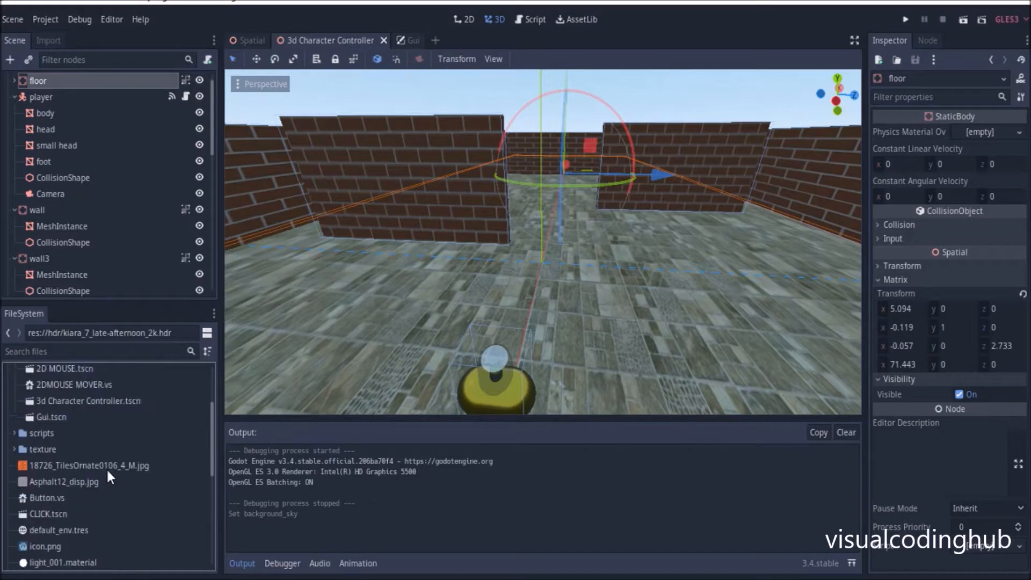
{"action": "scroll", "coordinate": [69, 449], "scroll_direction": "down", "scroll_amount": 3}
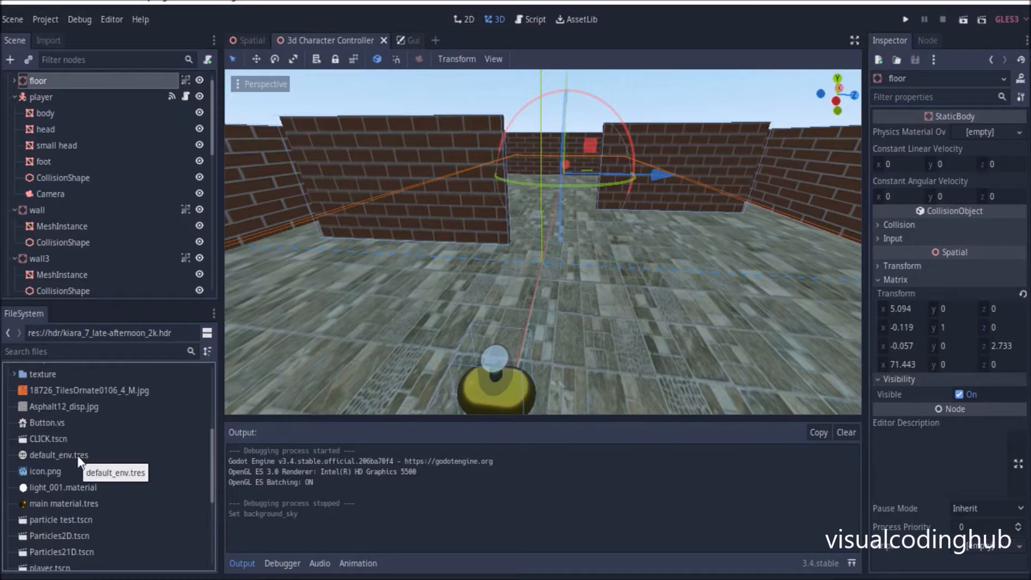
{"action": "left_click", "coordinate": [77, 456]}
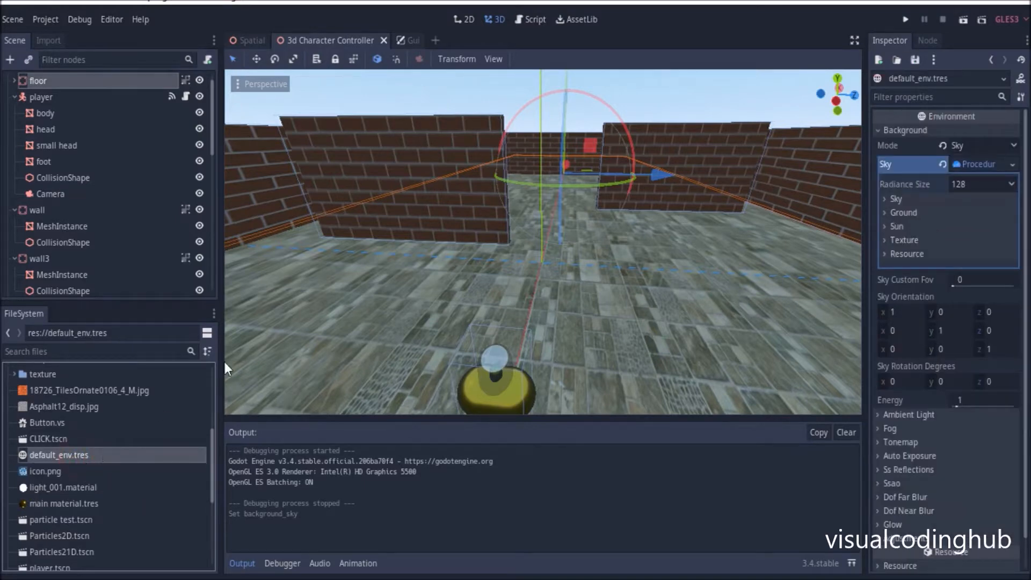
Keep the environment's background mode on Sky and replace its sky resource with a new PanoramaSky.
{"action": "scroll", "coordinate": [553, 191], "scroll_direction": "down", "scroll_amount": 5}
{"action": "middle_click_drag", "start_coordinate": [552, 192], "coordinate": [580, 161]}
{"action": "scroll", "coordinate": [568, 174], "scroll_direction": "down", "scroll_amount": 5}
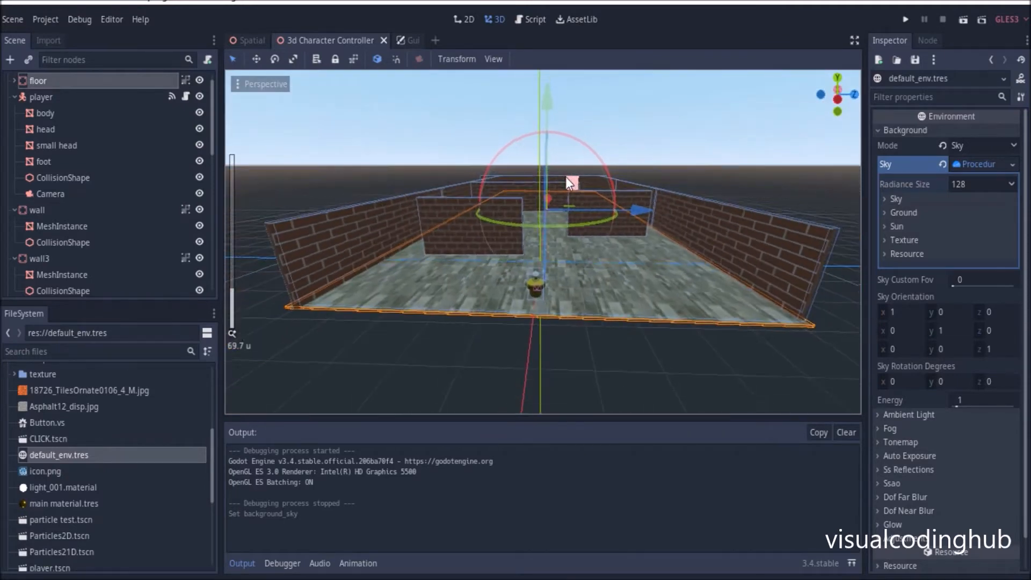
{"action": "middle_click_drag", "start_coordinate": [550, 168], "coordinate": [563, 183]}
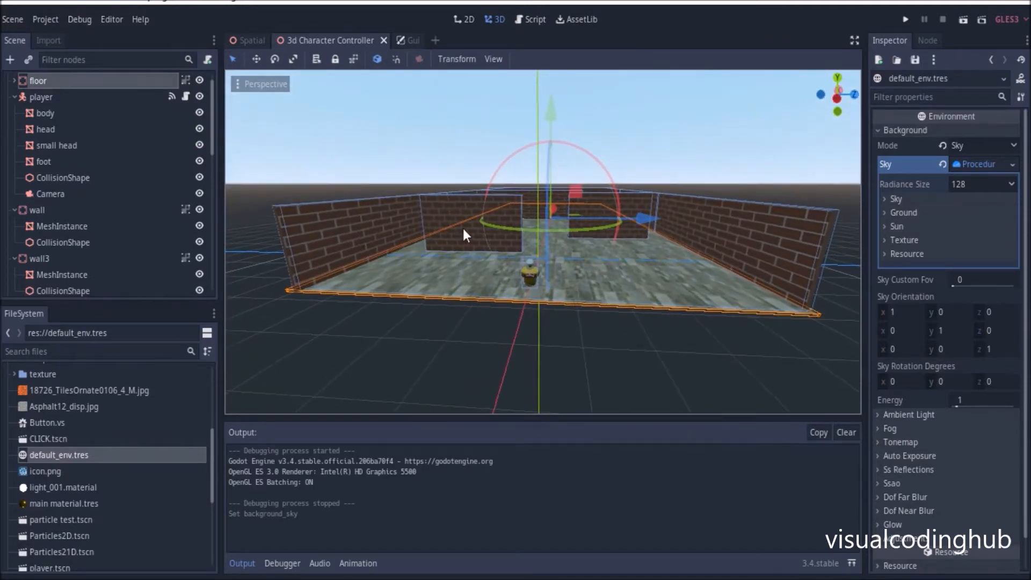
{"action": "scroll", "coordinate": [464, 230], "scroll_direction": "up", "scroll_amount": 5}
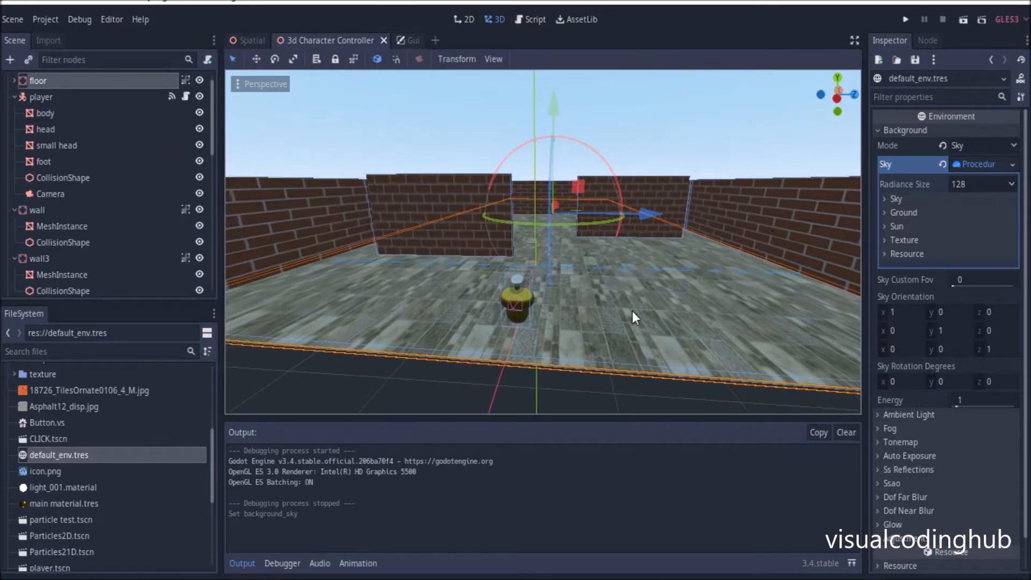
{"action": "left_click", "coordinate": [1013, 141]}
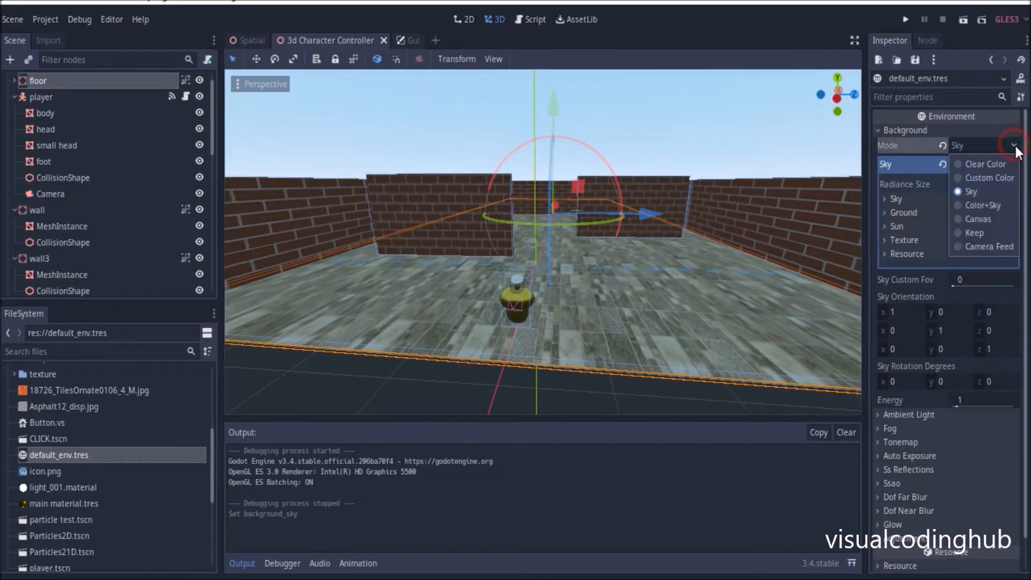
{"action": "left_click", "coordinate": [988, 143]}
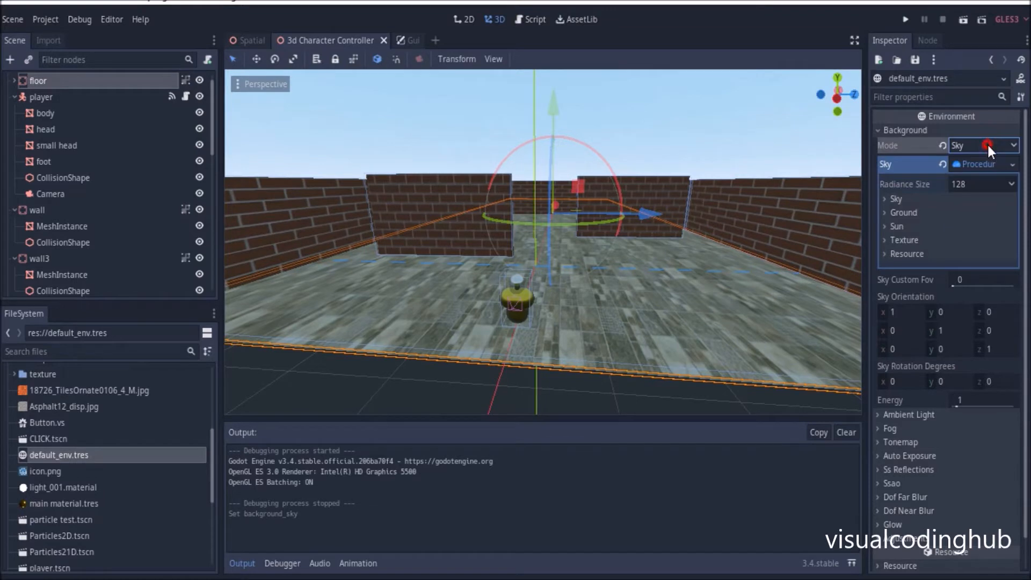
{"action": "left_click", "coordinate": [1012, 164]}
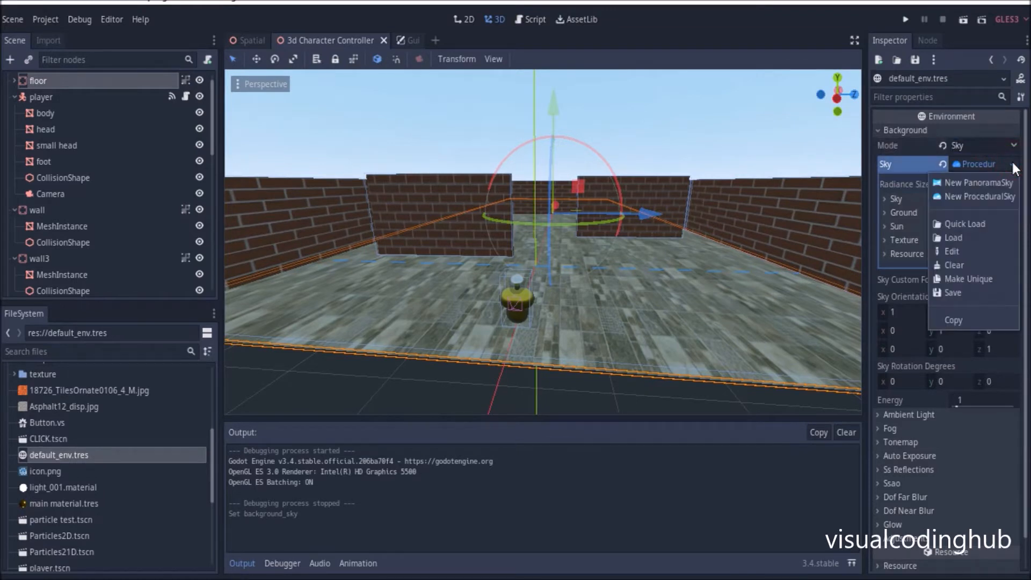
{"action": "left_click", "coordinate": [991, 185]}
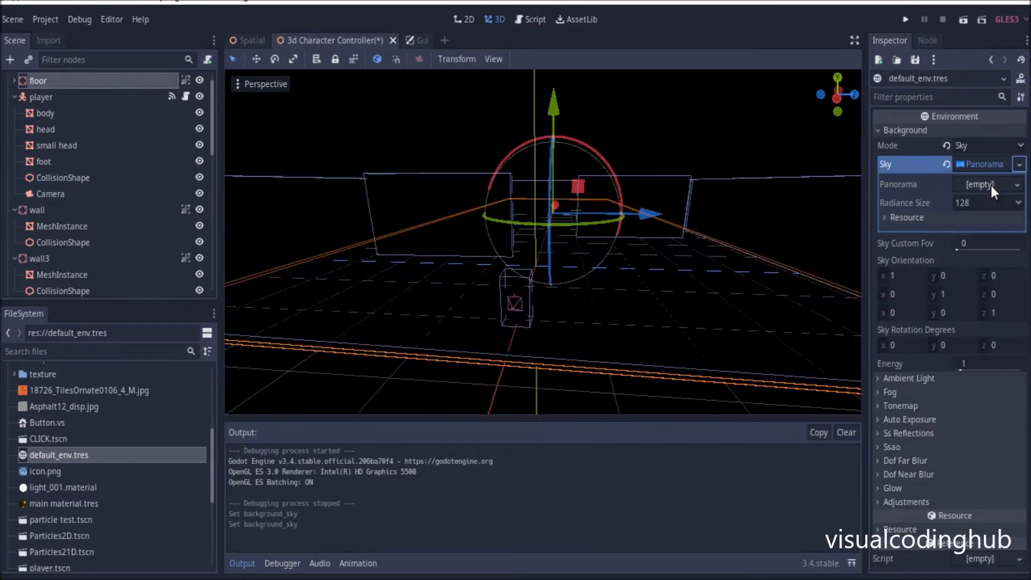
Assign kiara_7_late-afternoon_2k.hdr as the panorama image of the environment's PanoramaSky and check it in the scene.
{"action": "middle_click_drag", "start_coordinate": [516, 131], "coordinate": [575, 159]}
{"action": "scroll", "coordinate": [593, 134], "scroll_direction": "up", "scroll_amount": 10}
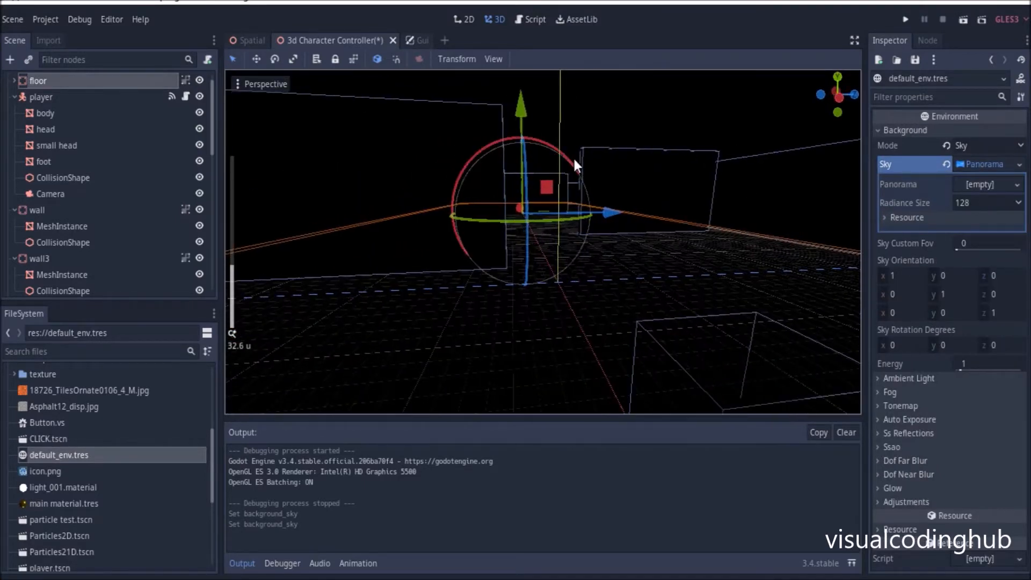
{"action": "left_click", "coordinate": [989, 164]}
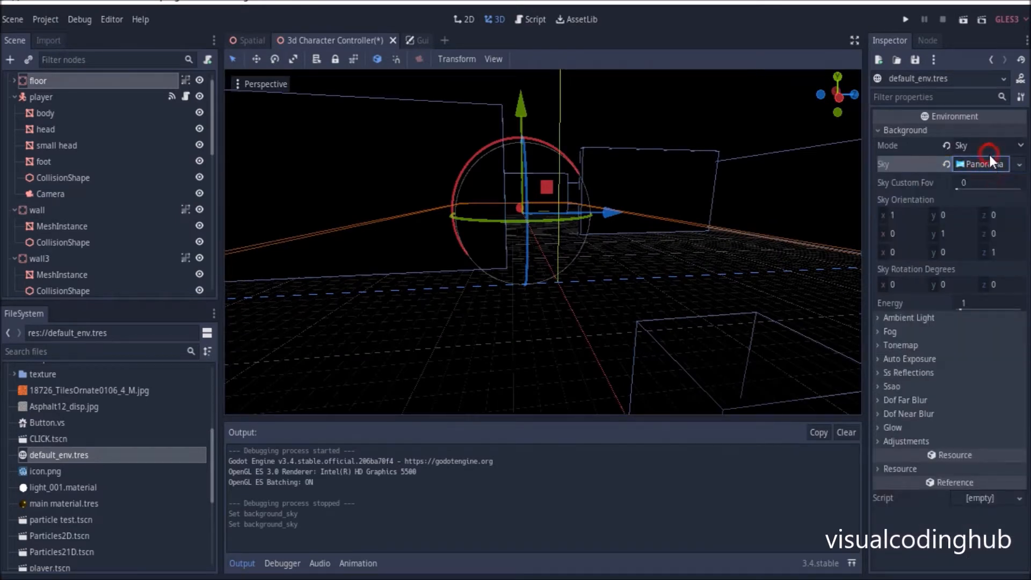
{"action": "left_click", "coordinate": [989, 162]}
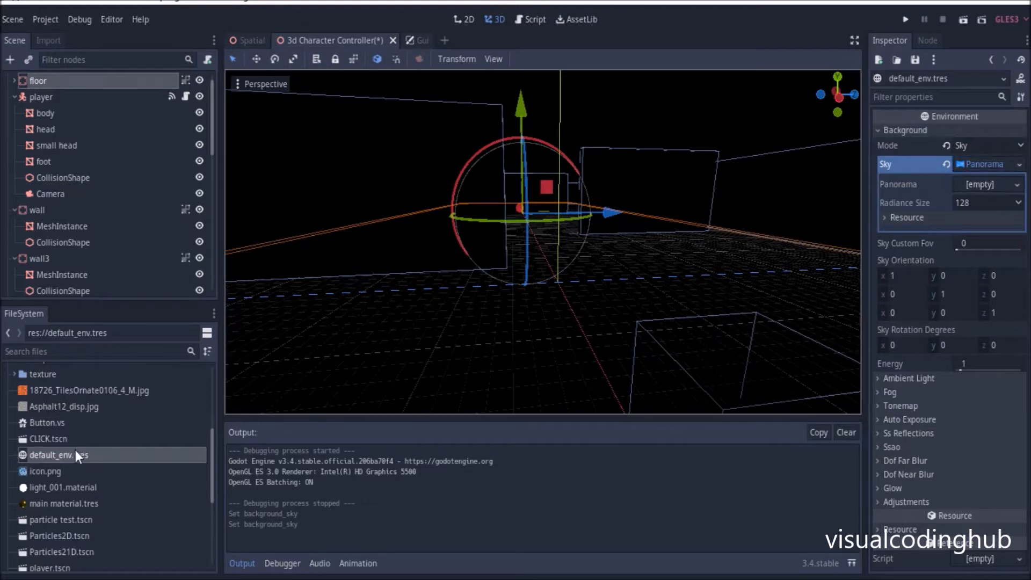
{"action": "scroll", "coordinate": [80, 396], "scroll_direction": "up", "scroll_amount": 5}
{"action": "left_click_drag", "start_coordinate": [40, 420], "coordinate": [977, 189]}
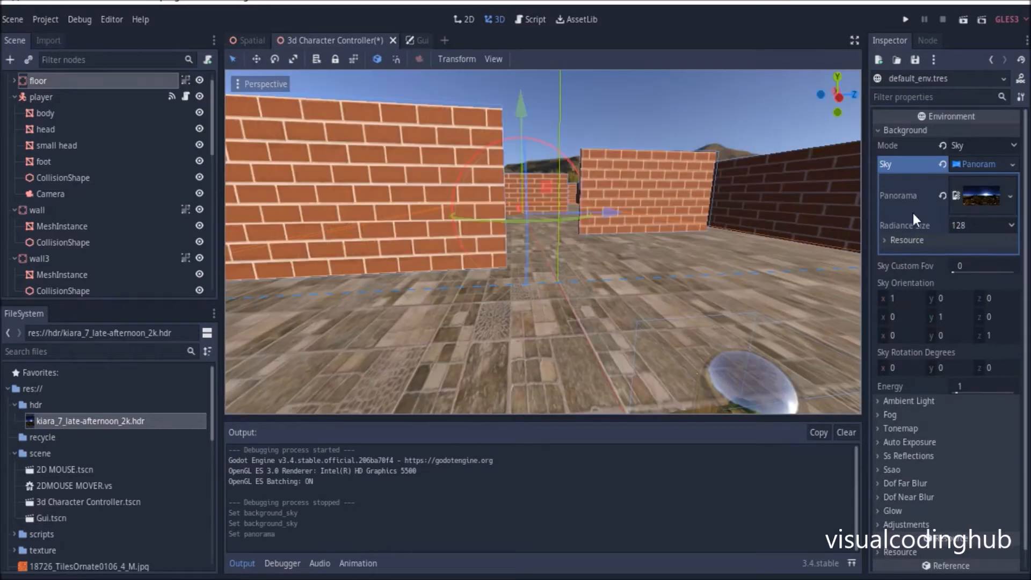
{"action": "scroll", "coordinate": [536, 266], "scroll_direction": "up", "scroll_amount": 8}
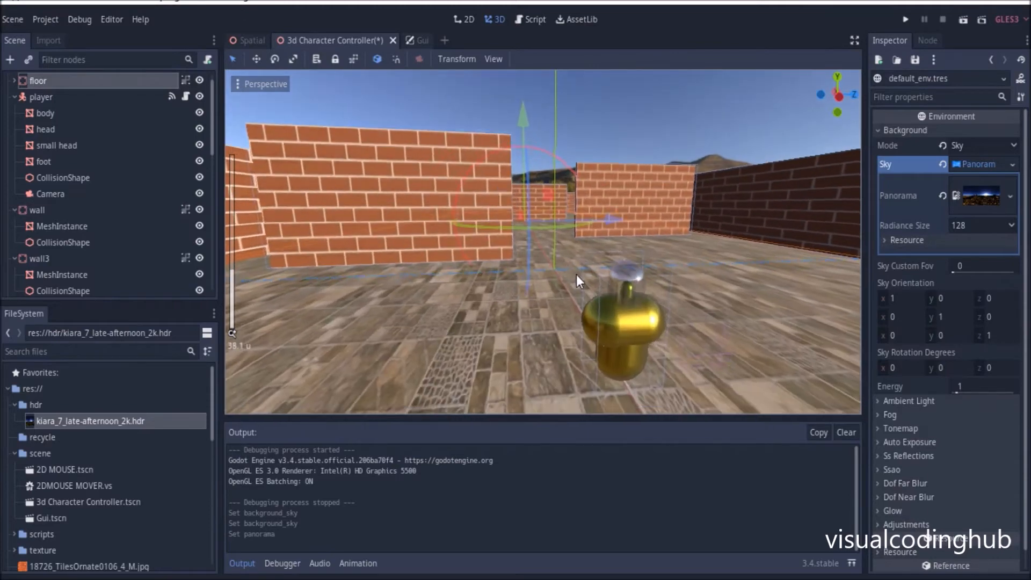
{"action": "middle_click_drag", "start_coordinate": [551, 247], "coordinate": [575, 263]}
{"action": "scroll", "coordinate": [577, 264], "scroll_direction": "down", "scroll_amount": 8}
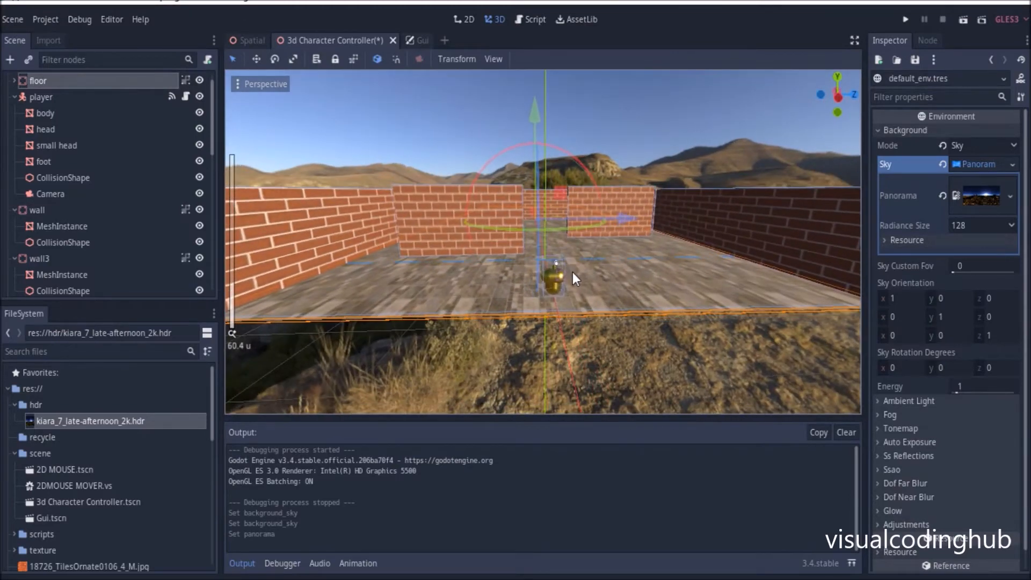
Set the environment's background energy to 0.1 and check the lighting on the player character.
{"action": "scroll", "coordinate": [975, 260], "scroll_direction": "down", "scroll_amount": 1}
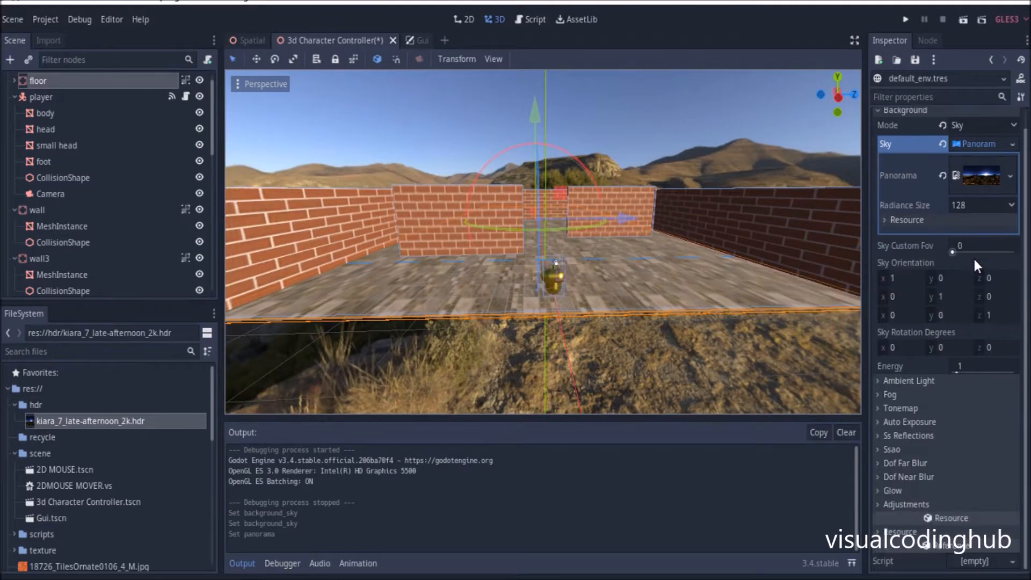
{"action": "left_click_drag", "start_coordinate": [960, 372], "coordinate": [958, 372]}
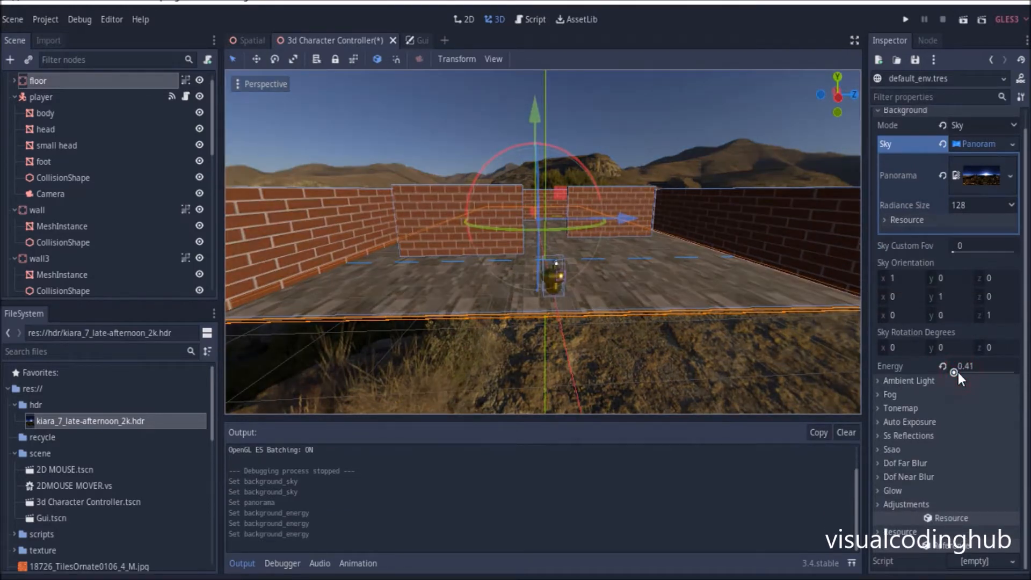
{"action": "left_click_drag", "start_coordinate": [958, 372], "coordinate": [956, 373]}
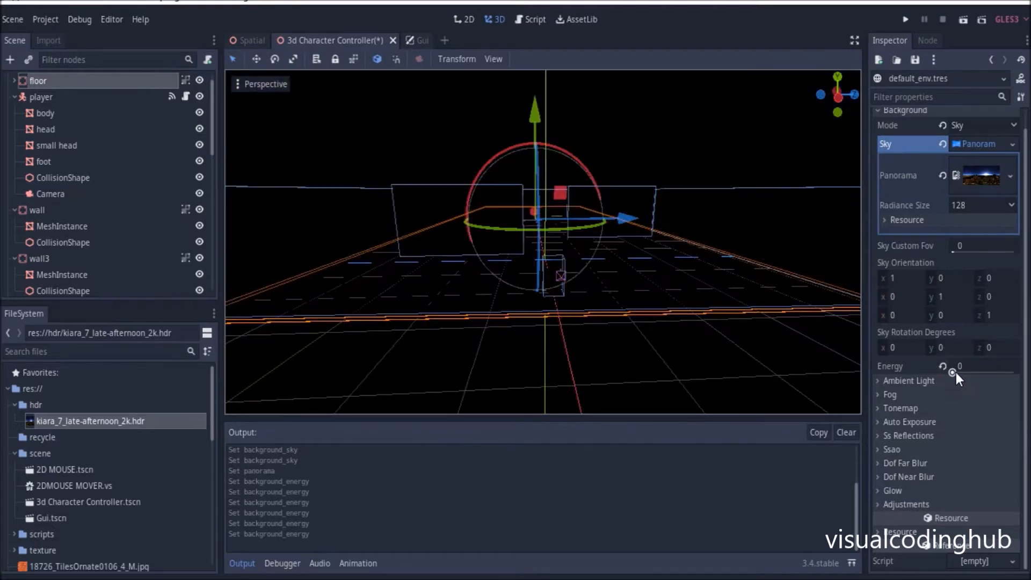
{"action": "left_click", "coordinate": [961, 372]}
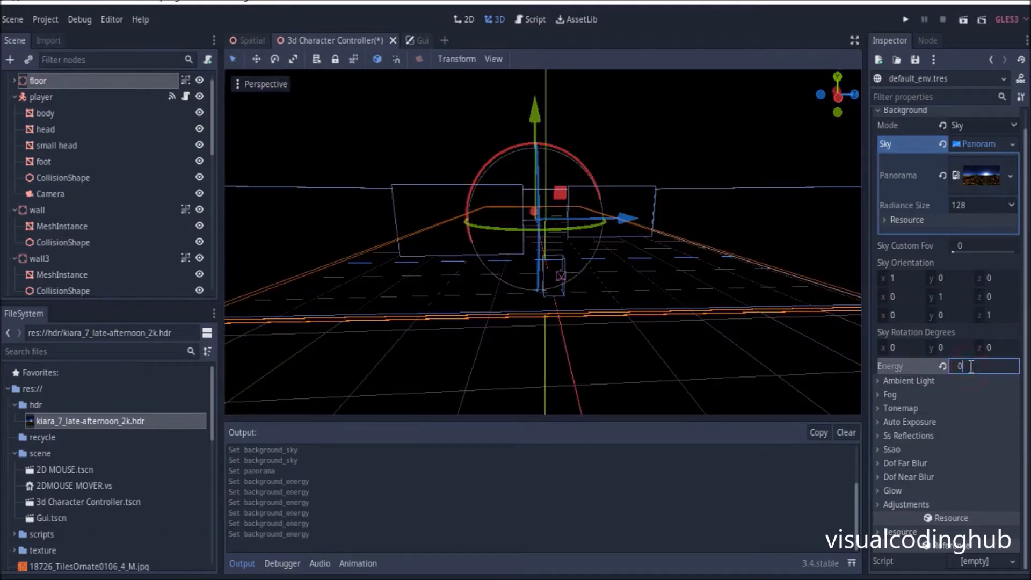
{"action": "type", "text": ".1"}
{"action": "left_click", "coordinate": [772, 273]}
{"action": "scroll", "coordinate": [674, 278], "scroll_direction": "up", "scroll_amount": 2}
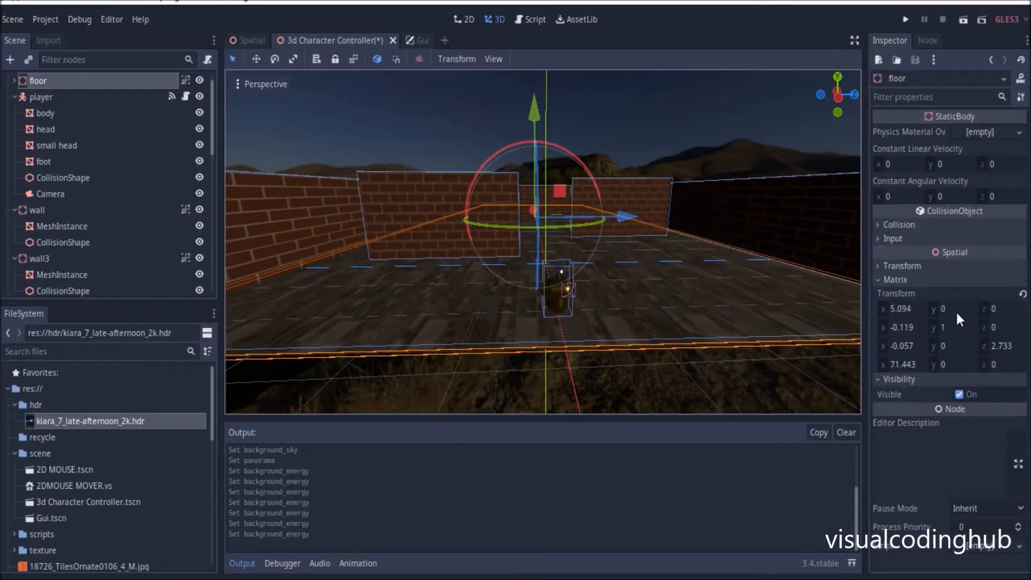
{"action": "scroll", "coordinate": [533, 244], "scroll_direction": "up", "scroll_amount": 4}
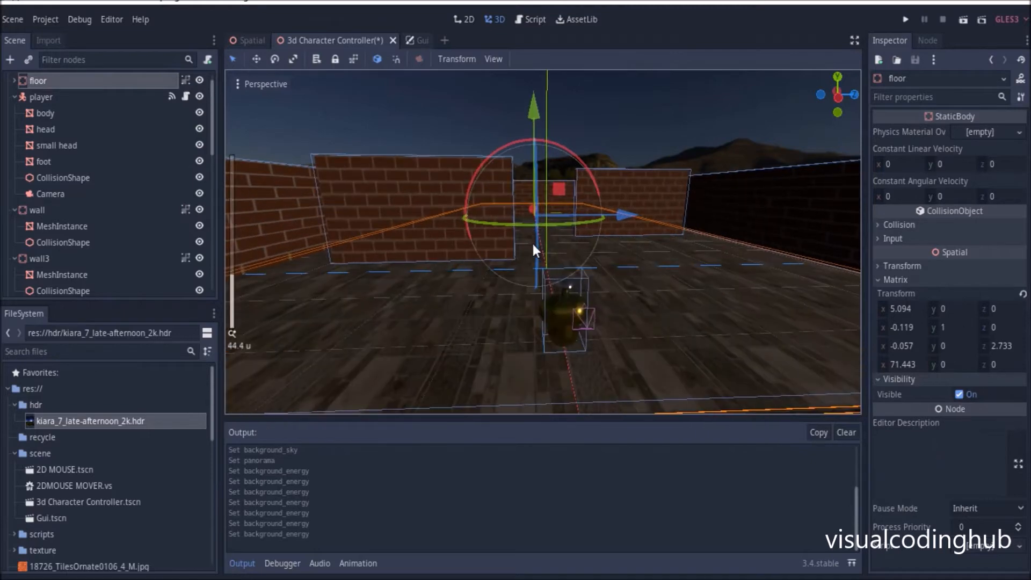
{"action": "middle_click_drag", "start_coordinate": [623, 266], "coordinate": [614, 205], "text": "shift"}
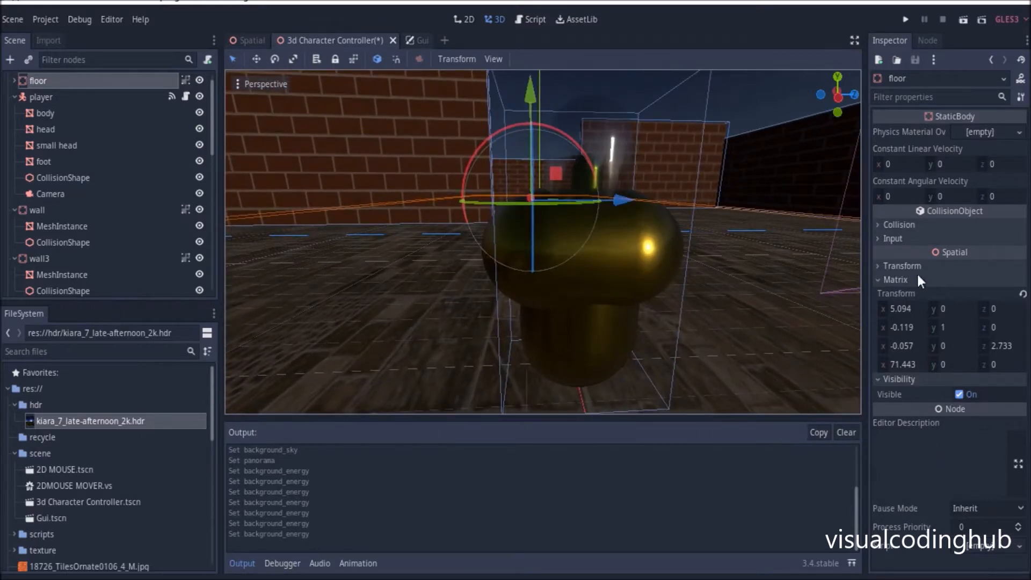
Set the background energy of default_env.tres to 0.05 and save the scene.
{"action": "scroll", "coordinate": [53, 523], "scroll_direction": "down", "scroll_amount": 4}
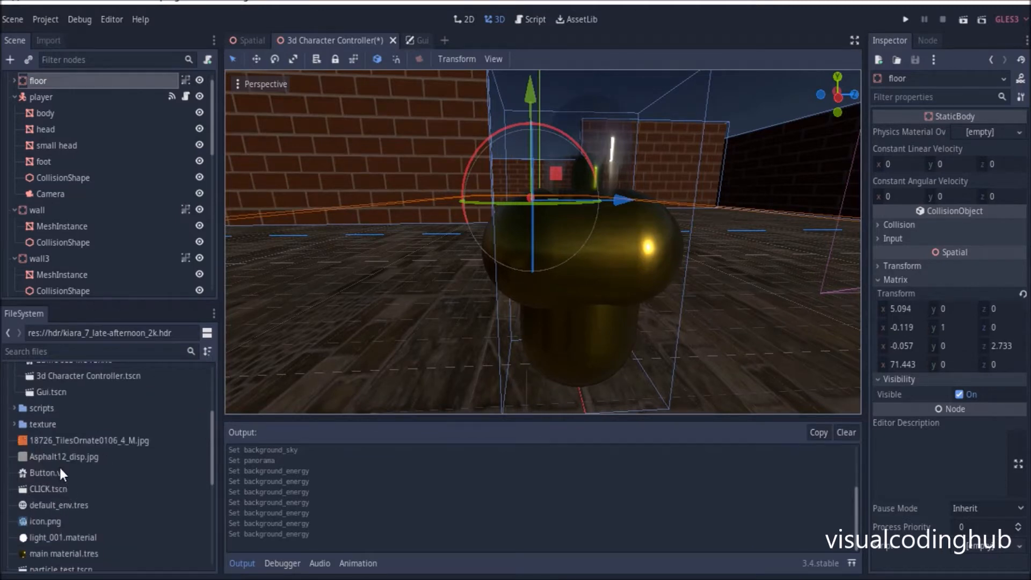
{"action": "left_click", "coordinate": [60, 503]}
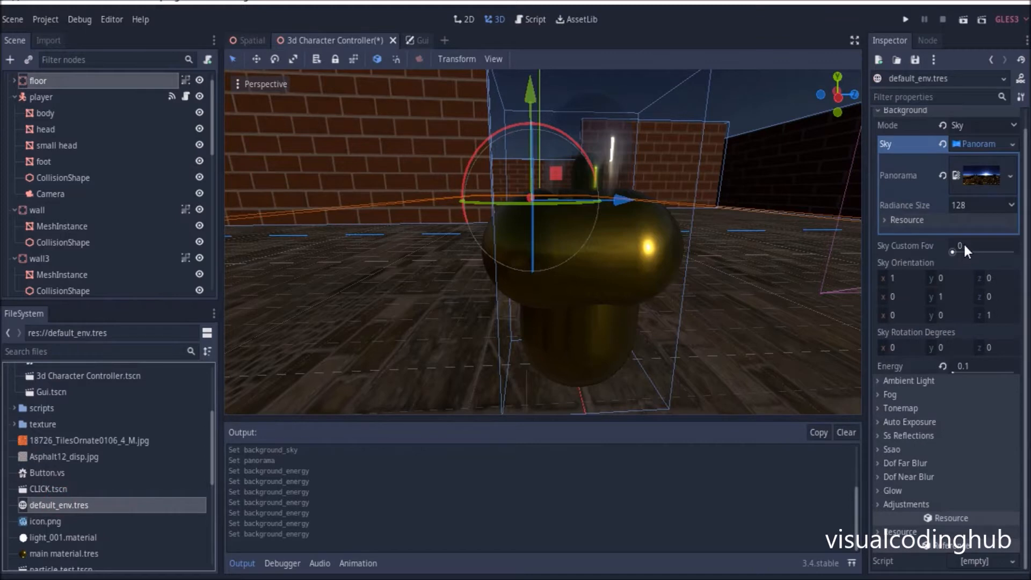
{"action": "left_click", "coordinate": [959, 371]}
{"action": "left_click", "coordinate": [986, 367]}
{"action": "key", "text": "BackSpace"}
{"action": "type", "text": "05"}
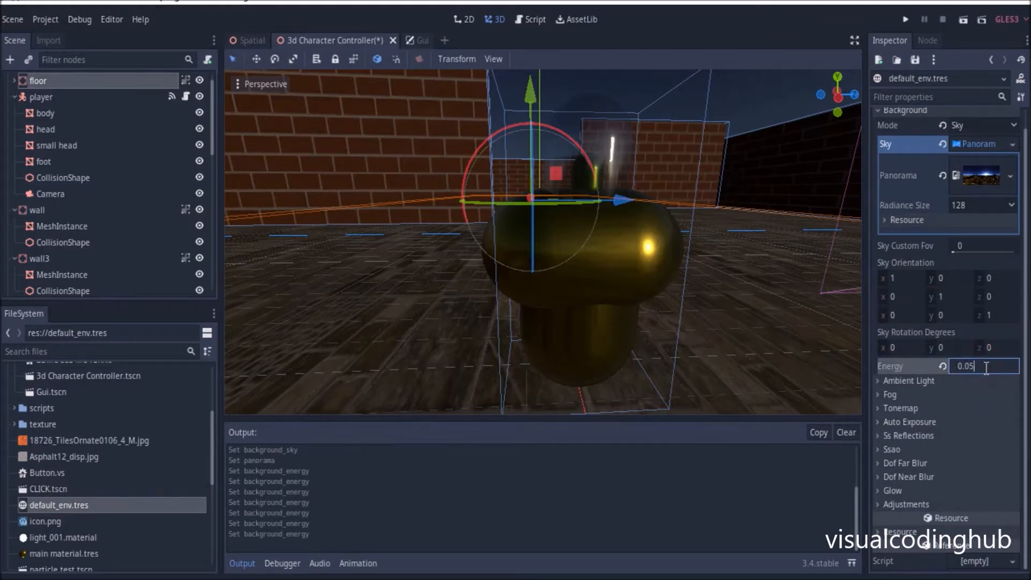
{"action": "key", "text": "Return"}
{"action": "scroll", "coordinate": [613, 220], "scroll_direction": "down", "scroll_amount": 5}
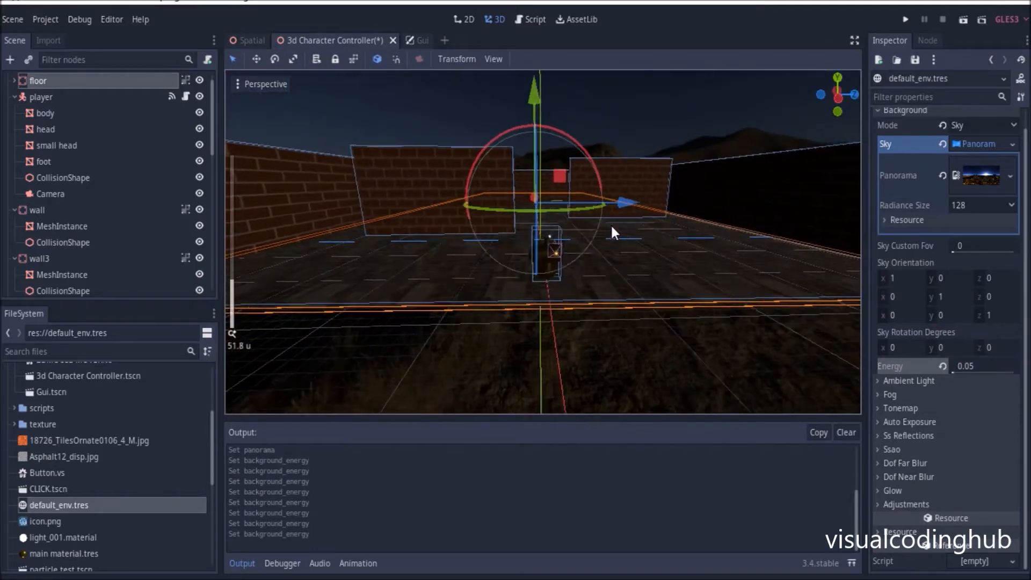
{"action": "key", "text": "ctrl+s"}
{"action": "mouse_move", "coordinate": [604, 205]}
{"action": "middle_mouse_down"}
{"action": "mouse_move", "coordinate": [575, 226]}
{"action": "mouse_move", "coordinate": [604, 215]}
{"action": "middle_mouse_up"}
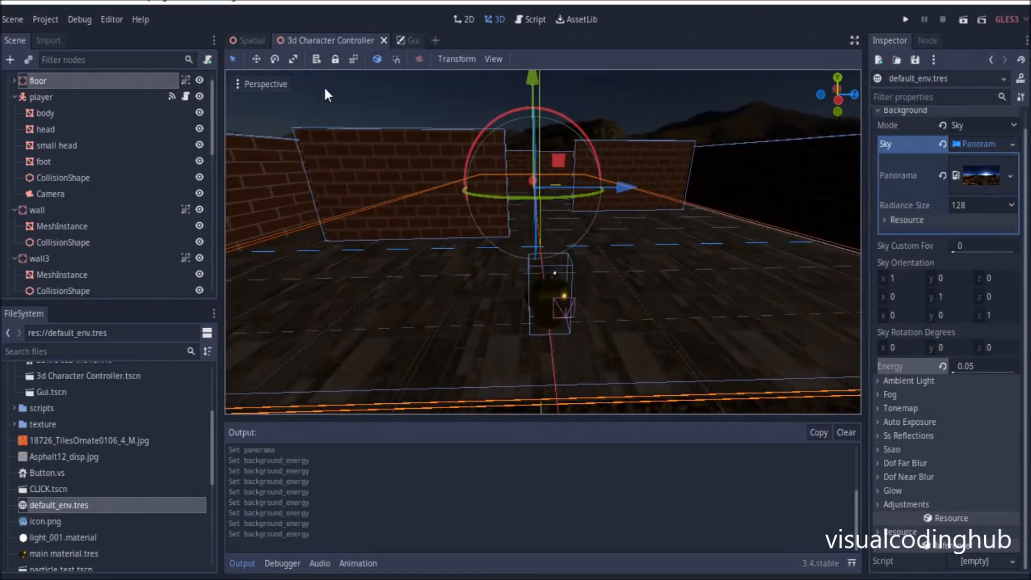
Add a DirectionalLight as a child of the root Spatial node, found by searching the node types for "light".
{"action": "scroll", "coordinate": [46, 81], "scroll_direction": "up", "scroll_amount": 1}
{"action": "right_click", "coordinate": [48, 82]}
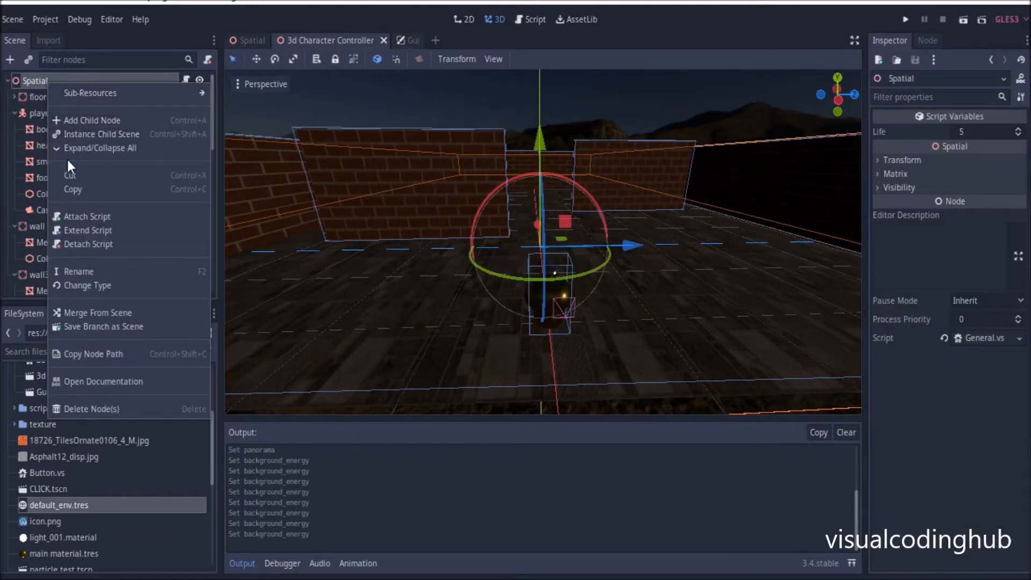
{"action": "left_click", "coordinate": [93, 121]}
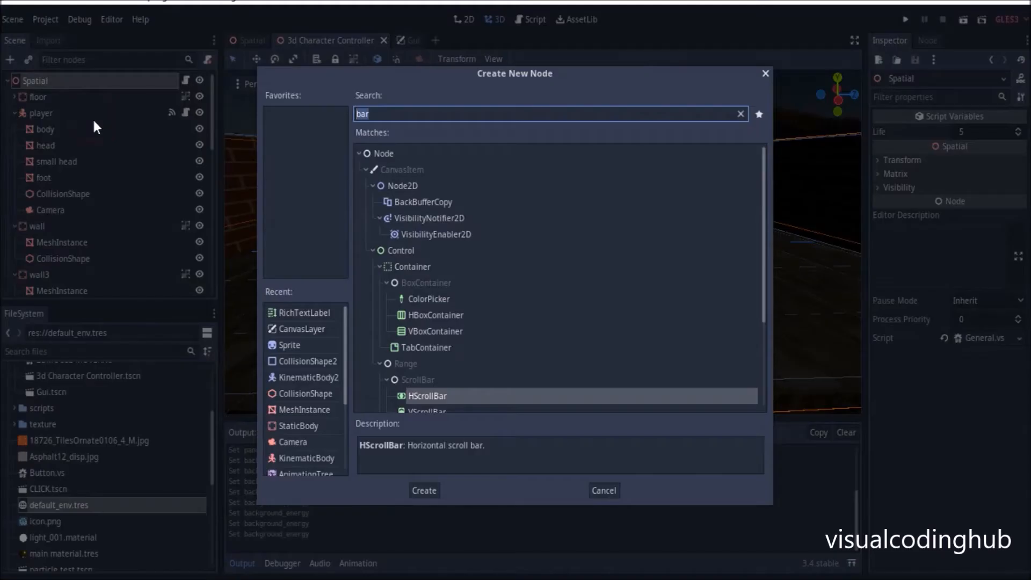
{"action": "type", "text": "lamp"}
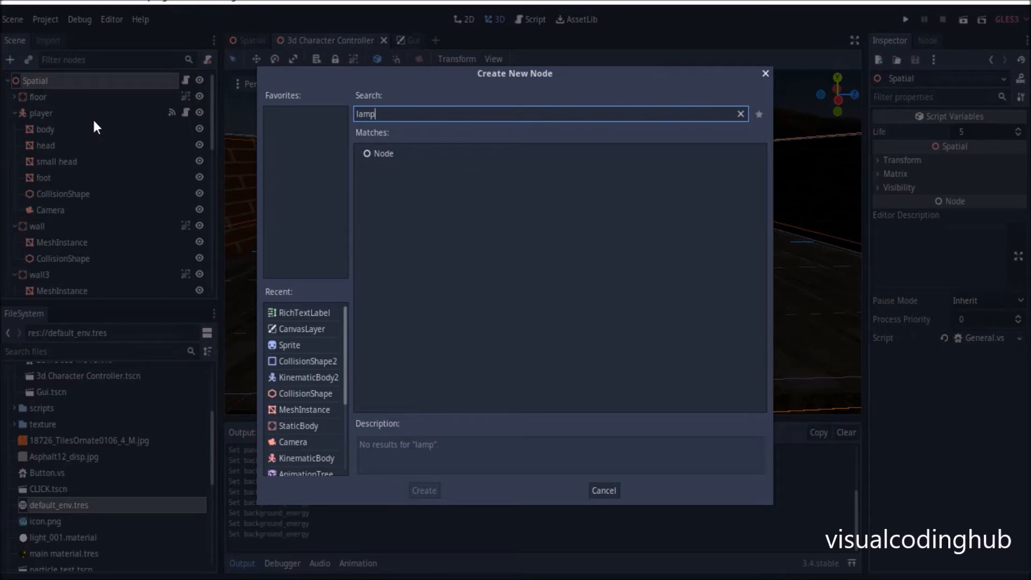
{"action": "key", "text": "BackSpace"}
{"action": "key", "text": "BackSpace"}
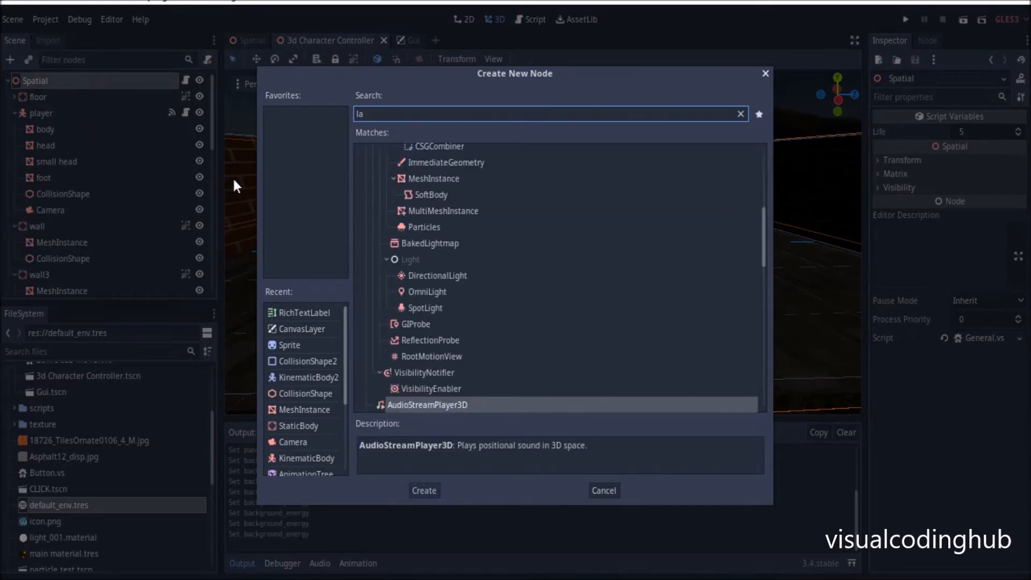
{"action": "key", "text": "BackSpace"}
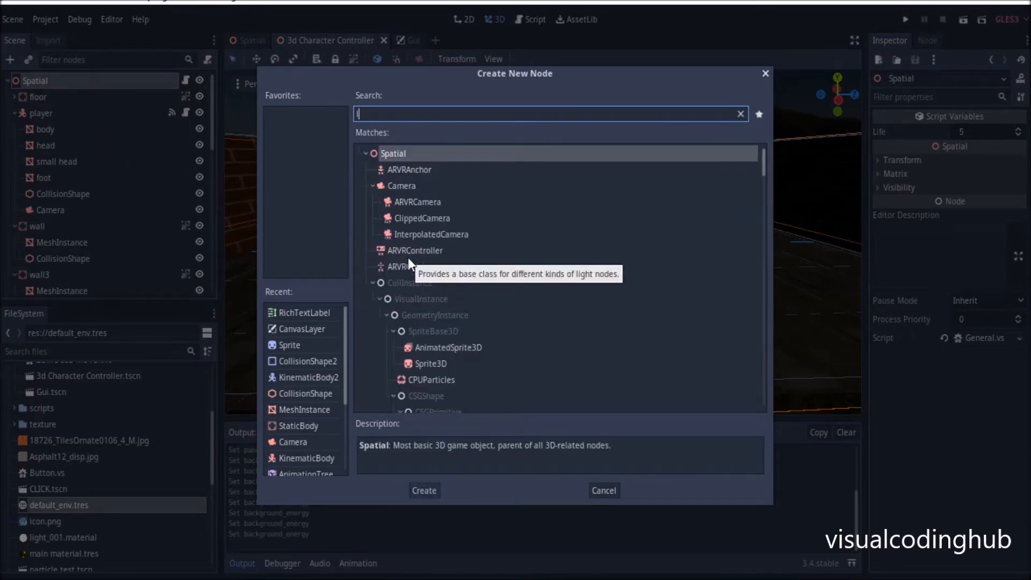
{"action": "type", "text": "ight"}
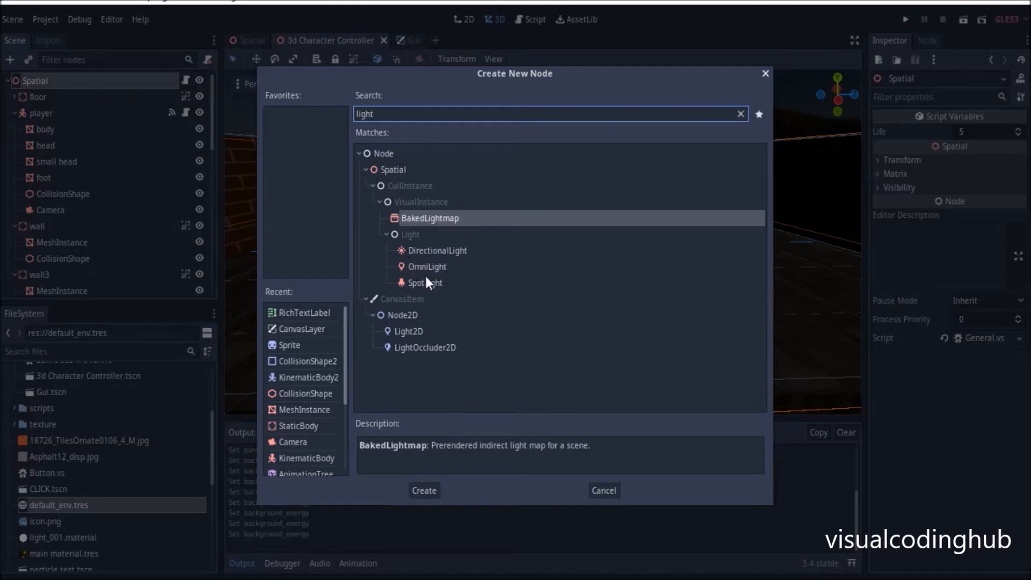
{"action": "left_click", "coordinate": [436, 249]}
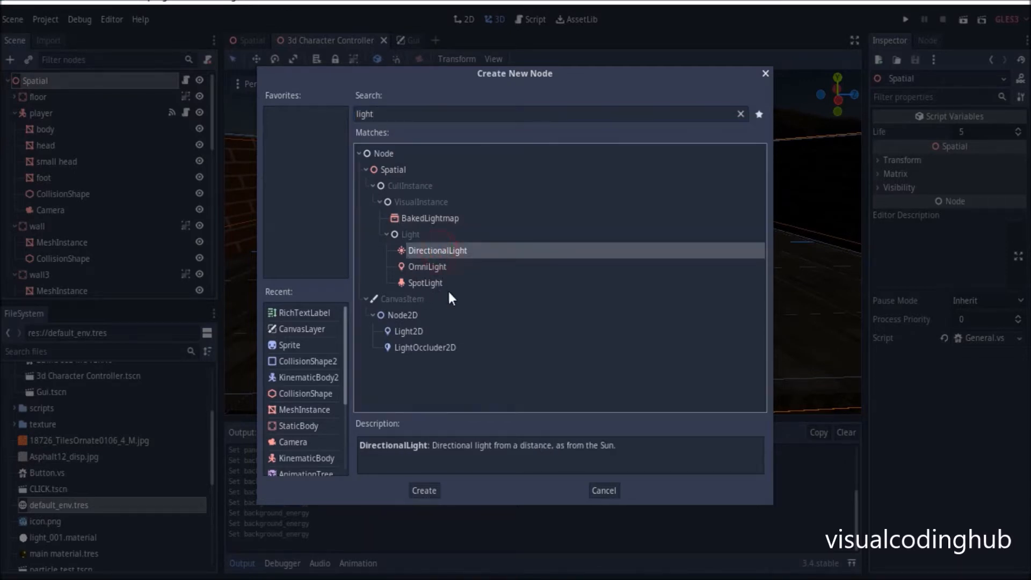
{"action": "left_click", "coordinate": [426, 491]}
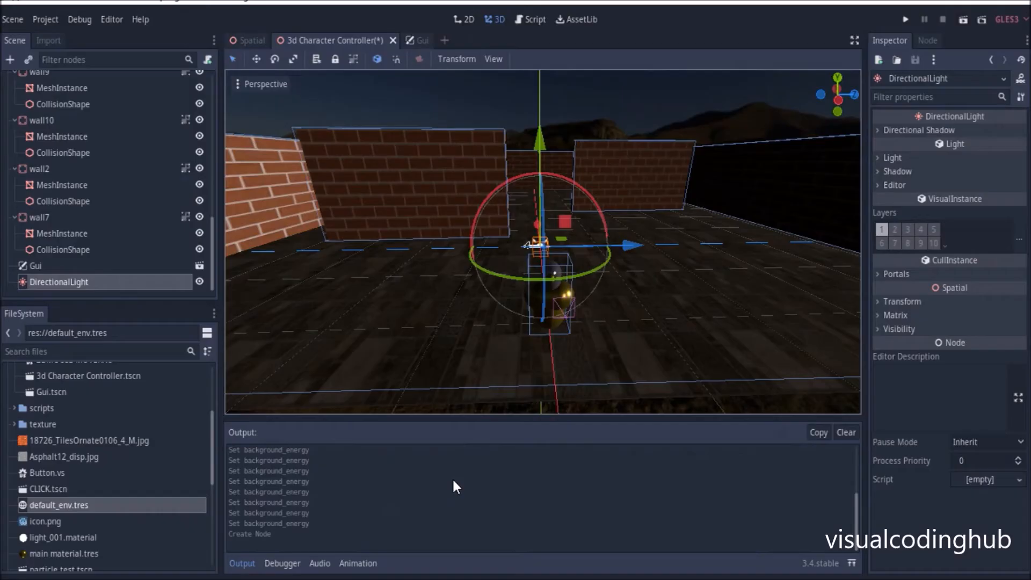
Move the directional light above the floor and rotate it so that it shines down into the walled area.
{"action": "left_click_drag", "start_coordinate": [550, 210], "coordinate": [472, 159]}
{"action": "scroll", "coordinate": [543, 115], "scroll_direction": "down", "scroll_amount": 5}
{"action": "middle_click_drag", "start_coordinate": [473, 159], "coordinate": [628, 224]}
{"action": "left_click_drag", "start_coordinate": [626, 224], "coordinate": [578, 231]}
{"action": "middle_click_drag", "start_coordinate": [578, 231], "coordinate": [510, 129]}
{"action": "mouse_move", "coordinate": [492, 124]}
{"action": "left_mouse_down"}
{"action": "mouse_move", "coordinate": [509, 99]}
{"action": "mouse_move", "coordinate": [504, 116]}
{"action": "left_mouse_up"}
Reduce the directional light's energy to 0.407.
{"action": "left_click", "coordinate": [912, 130]}
{"action": "left_click", "coordinate": [897, 322]}
{"action": "left_click", "coordinate": [912, 128]}
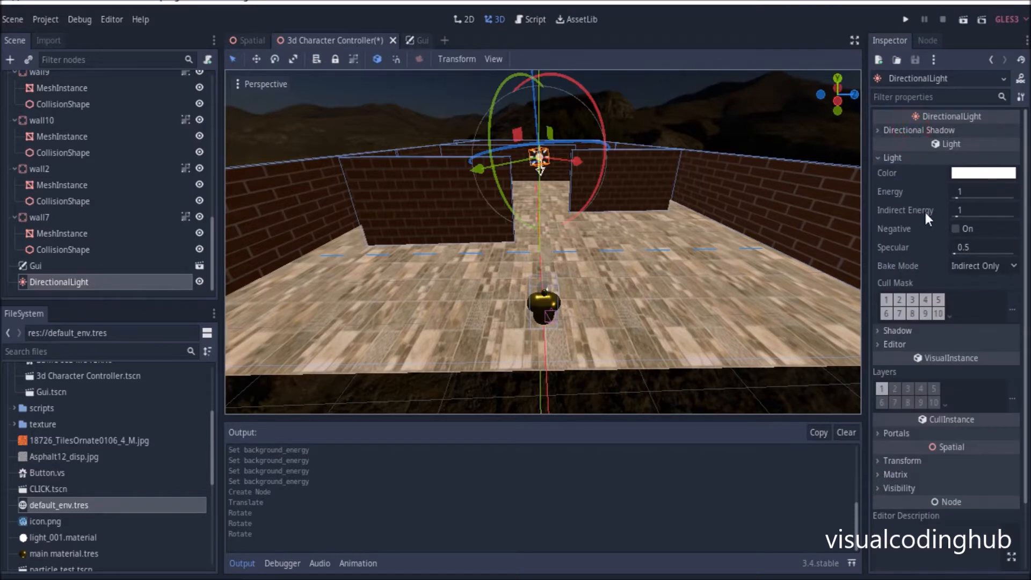
{"action": "left_click_drag", "start_coordinate": [956, 198], "coordinate": [955, 200]}
Try a yellow-green tint on the directional light and settle on the pale blue color bcc7f7.
{"action": "left_click", "coordinate": [964, 173]}
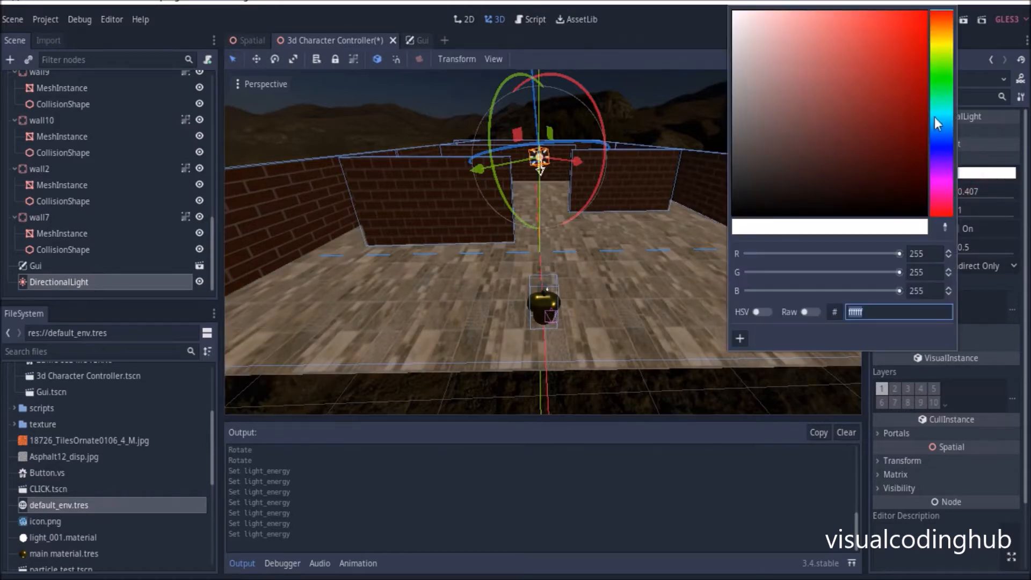
{"action": "left_click", "coordinate": [880, 82]}
{"action": "left_click", "coordinate": [942, 65]}
{"action": "left_click", "coordinate": [943, 50]}
{"action": "left_click", "coordinate": [888, 42]}
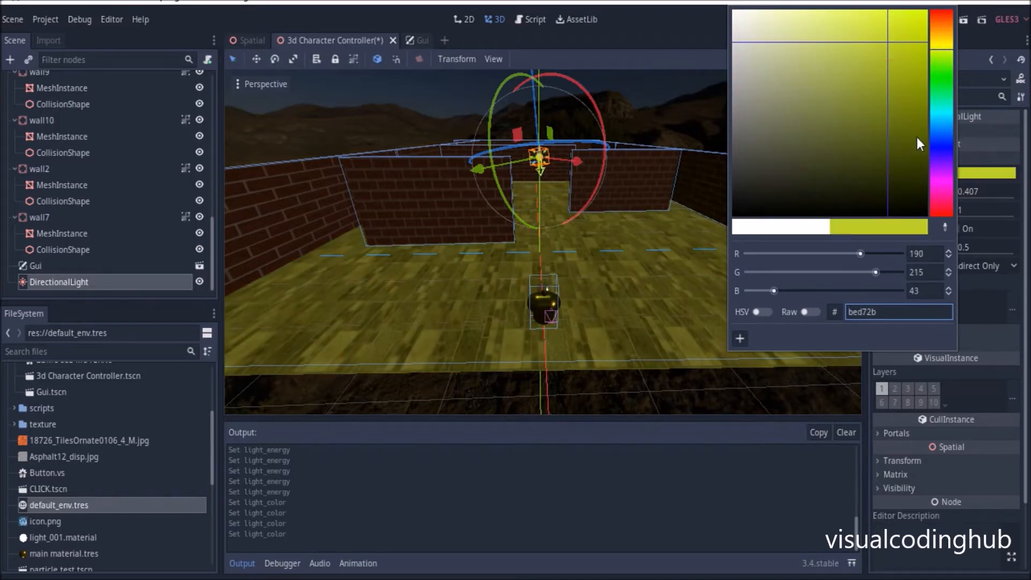
{"action": "left_click", "coordinate": [943, 142]}
{"action": "left_click", "coordinate": [884, 111]}
{"action": "left_click_drag", "start_coordinate": [878, 52], "coordinate": [779, 18]}
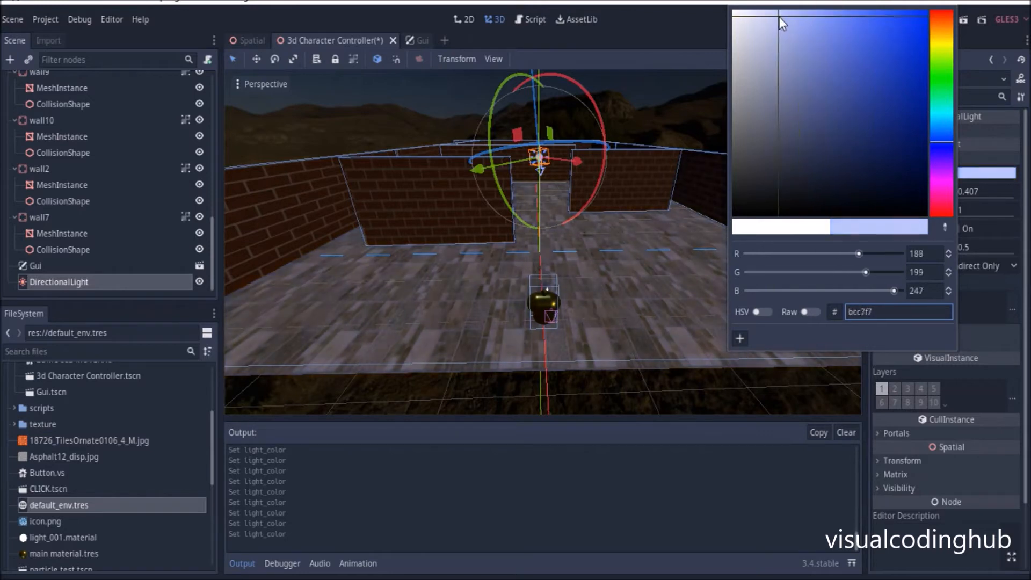
{"action": "left_click", "coordinate": [664, 230]}
{"action": "left_click", "coordinate": [663, 230]}
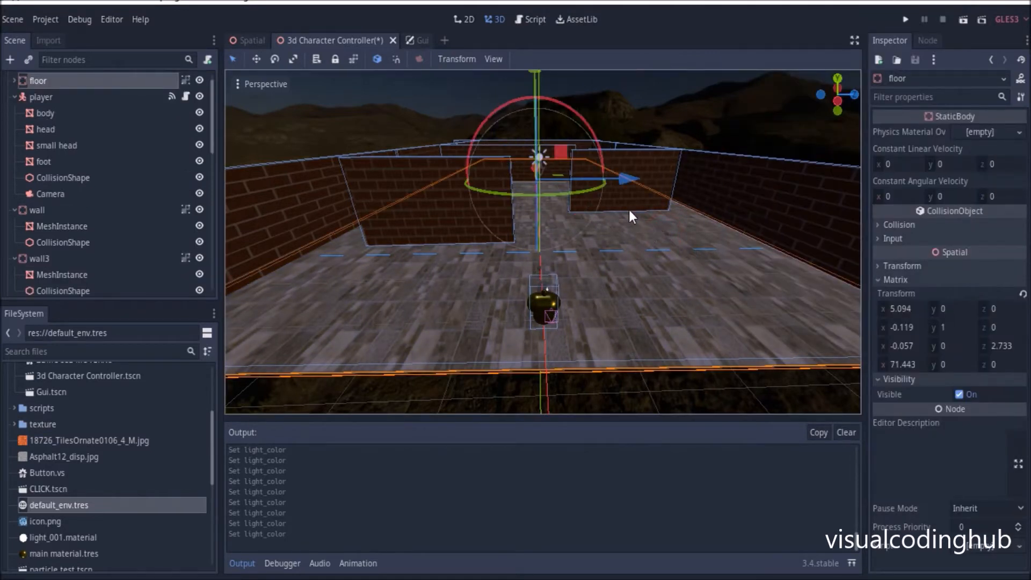
Add a SpotLight as a child of the root Spatial node.
{"action": "scroll", "coordinate": [50, 108], "scroll_direction": "up", "scroll_amount": 1}
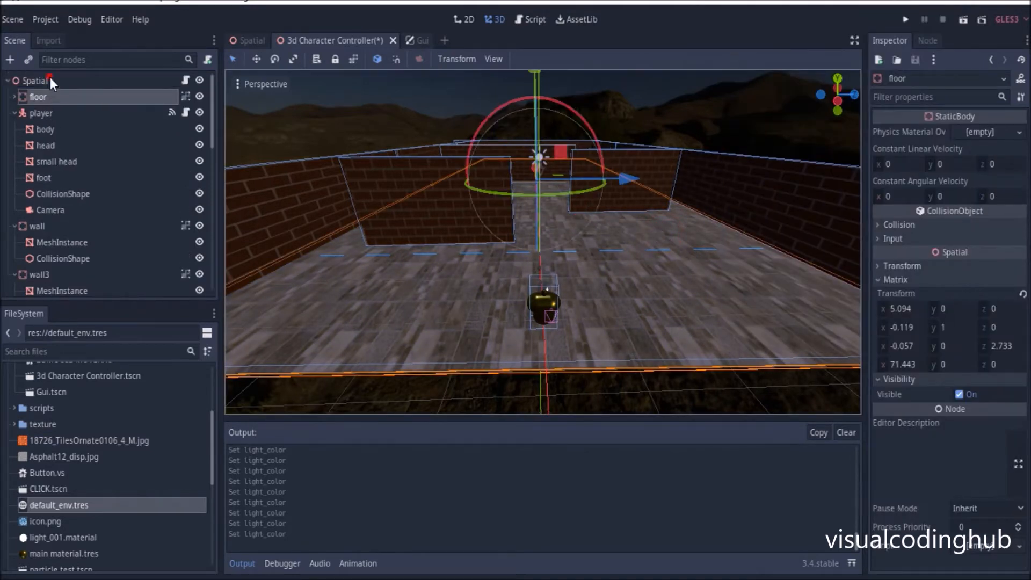
{"action": "right_click", "coordinate": [50, 79]}
{"action": "left_click", "coordinate": [76, 111]}
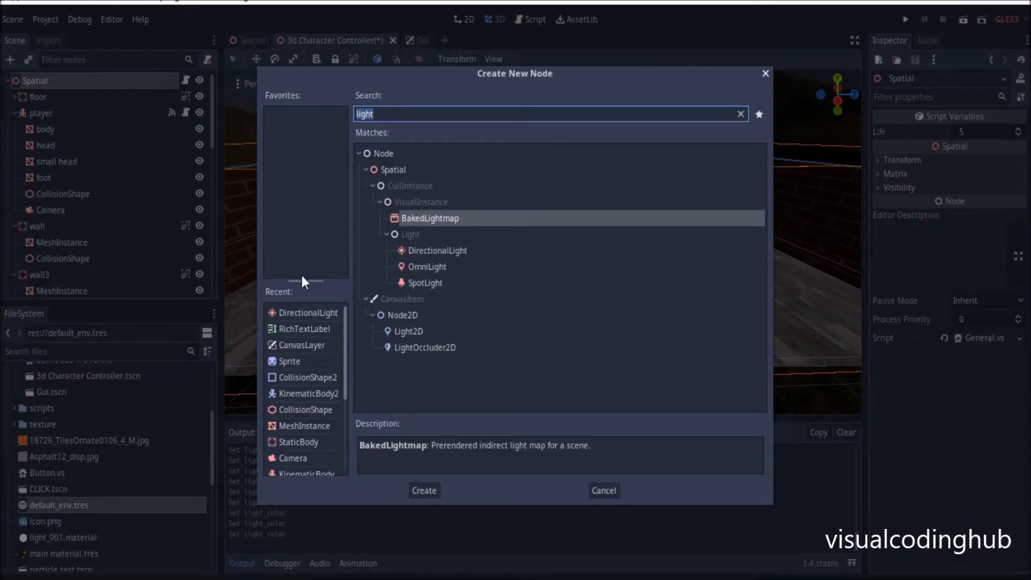
{"action": "left_click", "coordinate": [424, 282]}
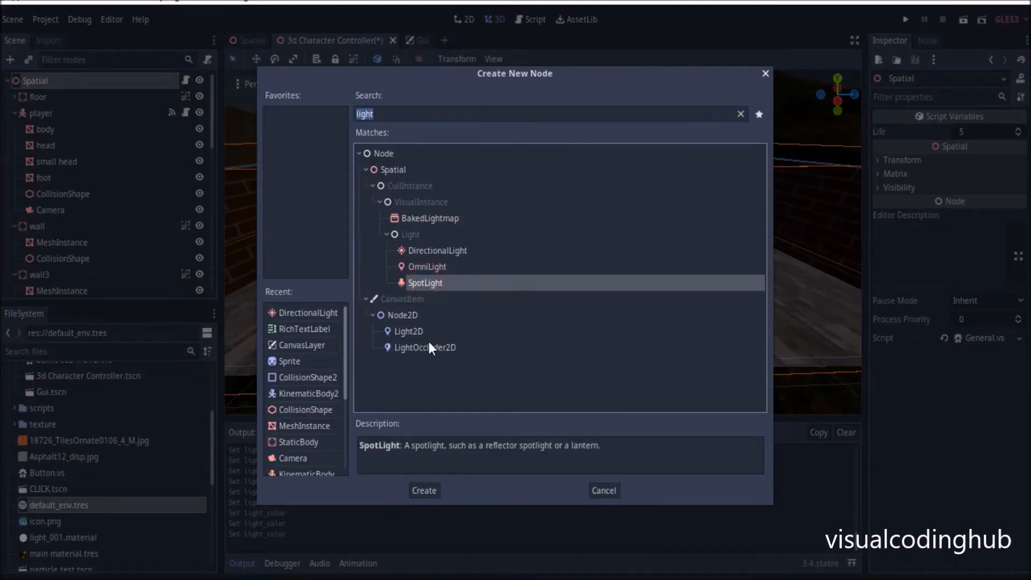
{"action": "left_click", "coordinate": [424, 490]}
Raise the spotlight above the floor, rotate it to point straight down, and extend its light radius to reach the floor.
{"action": "left_click_drag", "start_coordinate": [538, 141], "coordinate": [537, 62]}
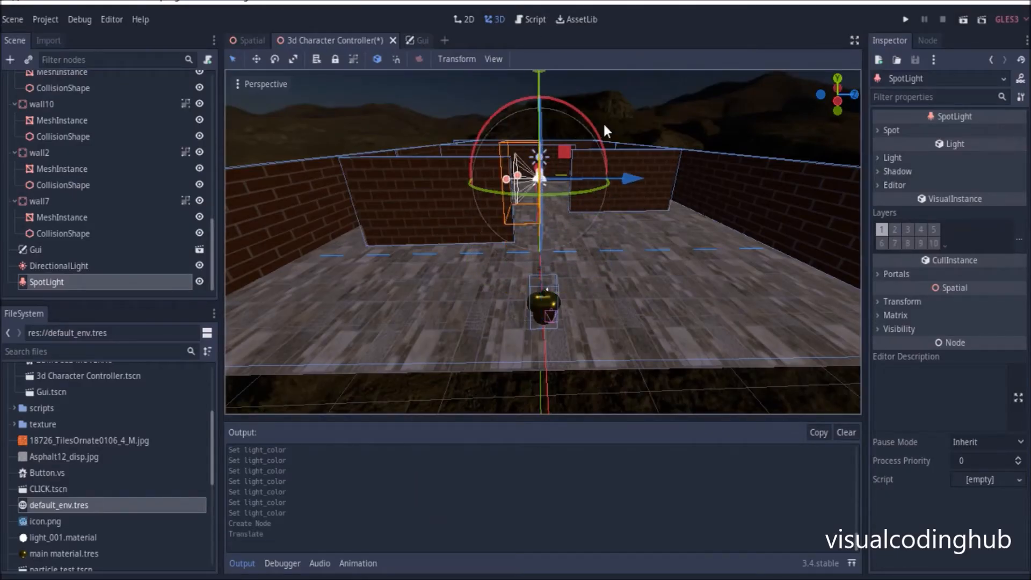
{"action": "left_click_drag", "start_coordinate": [601, 134], "coordinate": [508, 189]}
{"action": "middle_click_drag", "start_coordinate": [509, 189], "coordinate": [563, 204]}
{"action": "middle_click_drag", "start_coordinate": [673, 196], "coordinate": [531, 221]}
{"action": "left_click_drag", "start_coordinate": [538, 217], "coordinate": [540, 291]}
Raise the spotlight's energy to 6.728 and move it sideways toward the right-hand outer wall.
{"action": "left_click", "coordinate": [895, 158]}
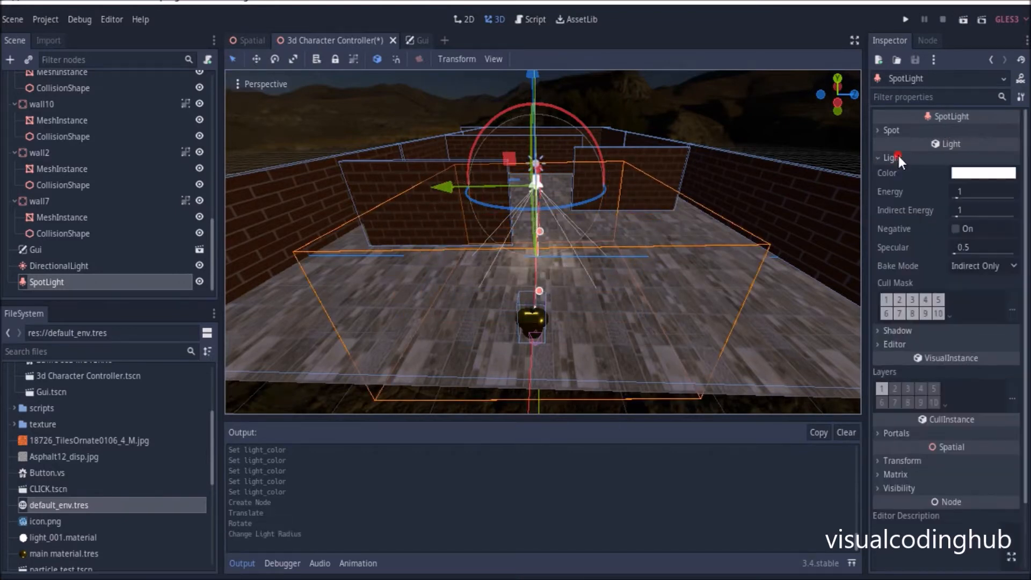
{"action": "left_click_drag", "start_coordinate": [959, 199], "coordinate": [981, 202]}
{"action": "left_click_drag", "start_coordinate": [436, 186], "coordinate": [623, 213]}
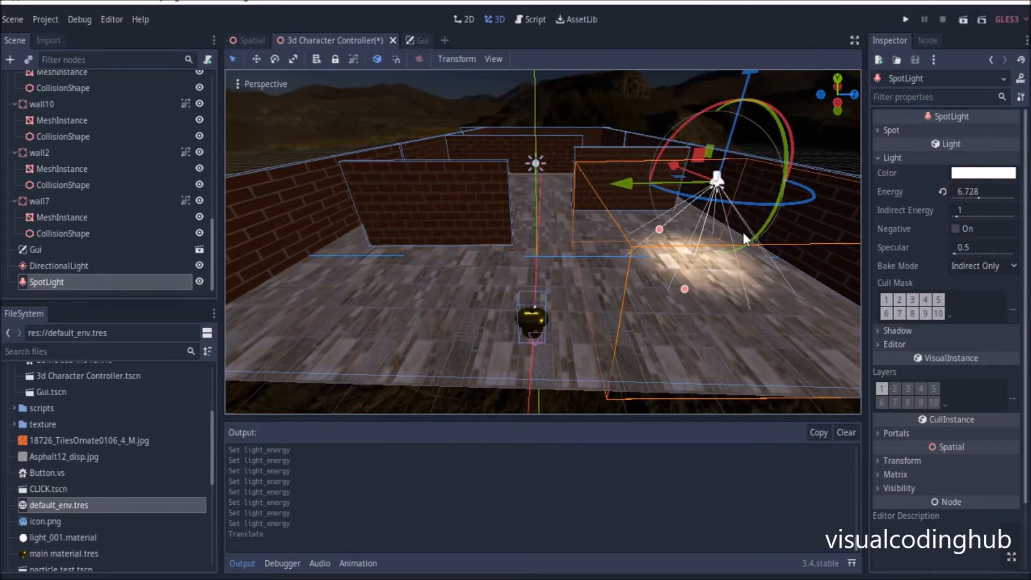
Set the spotlight's color to the warm yellow ddc820.
{"action": "left_click", "coordinate": [991, 174]}
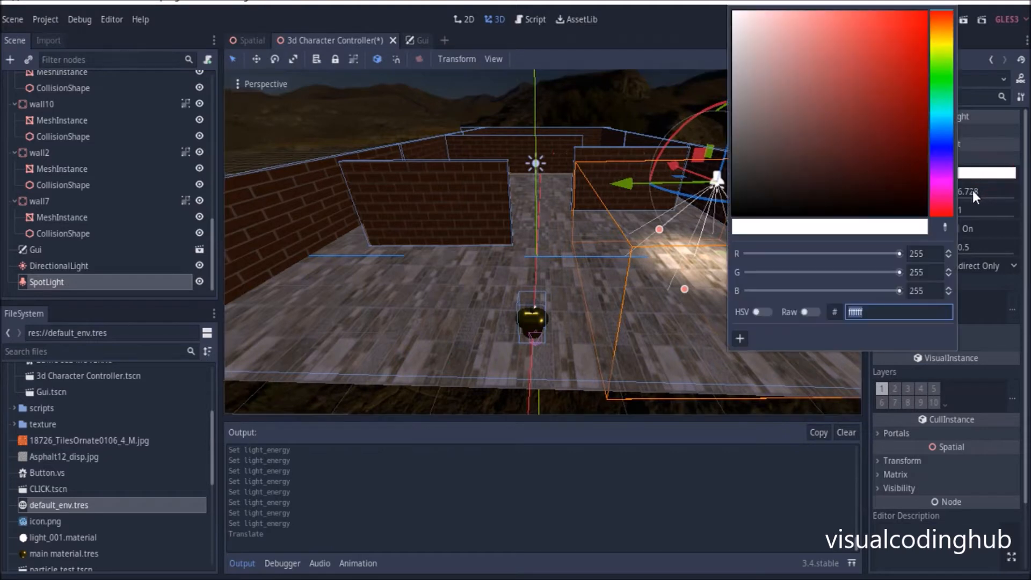
{"action": "left_click", "coordinate": [943, 40]}
{"action": "left_click_drag", "start_coordinate": [913, 39], "coordinate": [901, 37]}
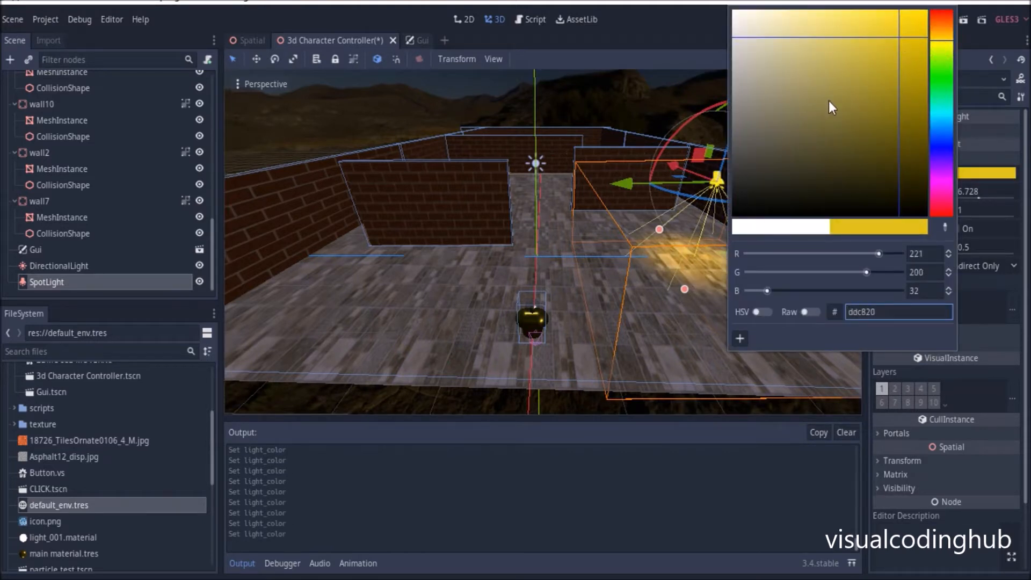
{"action": "middle_click_drag", "start_coordinate": [527, 231], "coordinate": [528, 165]}
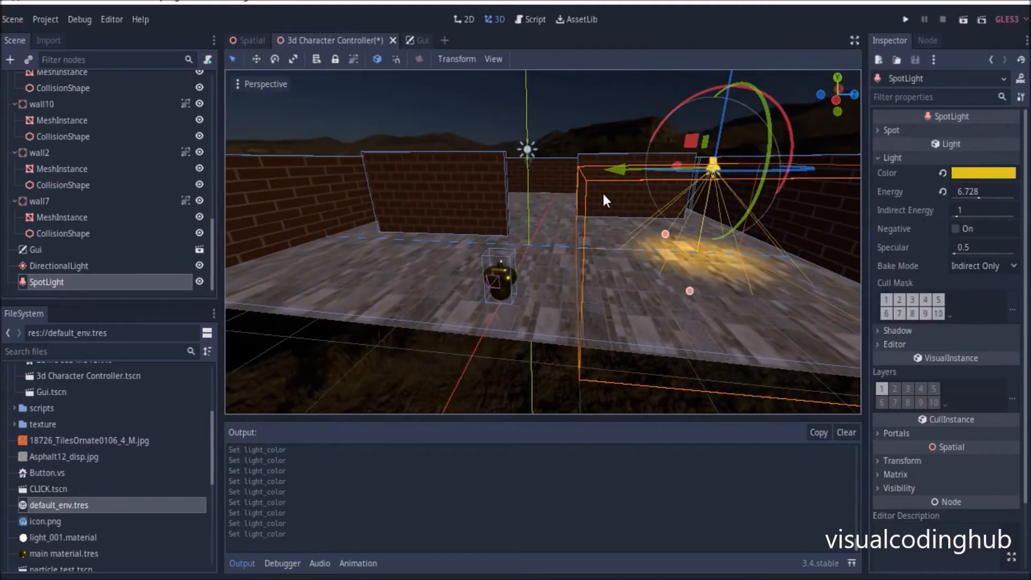
Inspect the yellow light pool on the floor and darken the spotlight's color to c6b528.
{"action": "scroll", "coordinate": [656, 214], "scroll_direction": "up", "scroll_amount": 5}
{"action": "scroll", "coordinate": [642, 207], "scroll_direction": "down", "scroll_amount": 7}
{"action": "middle_click_drag", "start_coordinate": [642, 207], "coordinate": [688, 211]}
{"action": "scroll", "coordinate": [698, 198], "scroll_direction": "up", "scroll_amount": 6}
{"action": "scroll", "coordinate": [688, 211], "scroll_direction": "down", "scroll_amount": 4}
{"action": "middle_click_drag", "start_coordinate": [807, 233], "coordinate": [776, 245]}
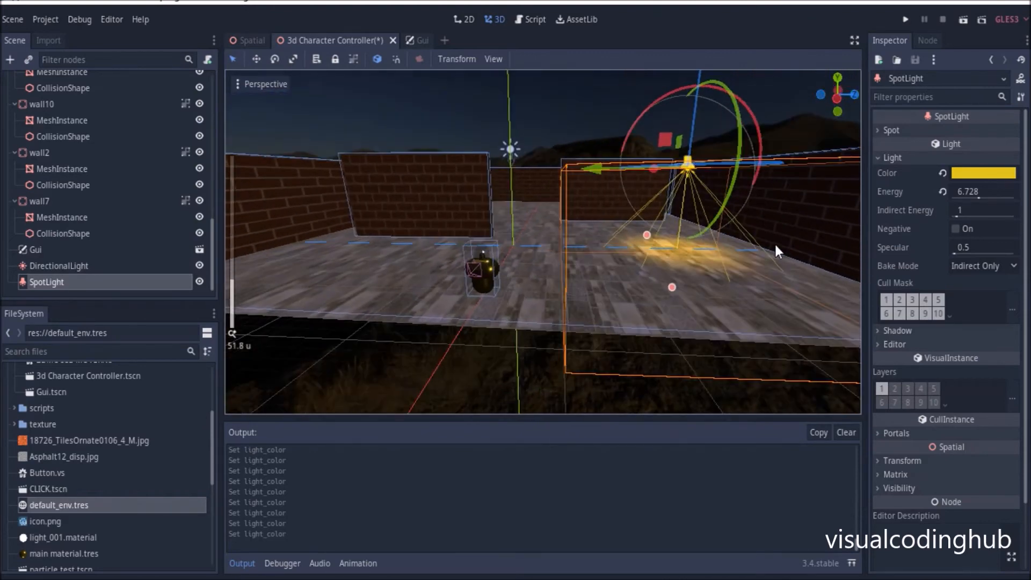
{"action": "left_click", "coordinate": [986, 172]}
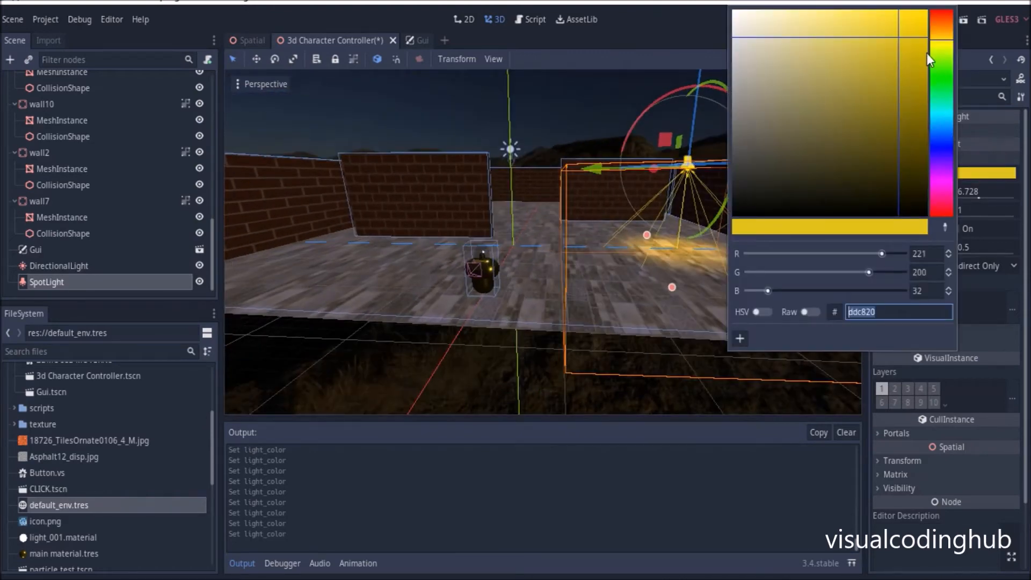
{"action": "left_click", "coordinate": [888, 55]}
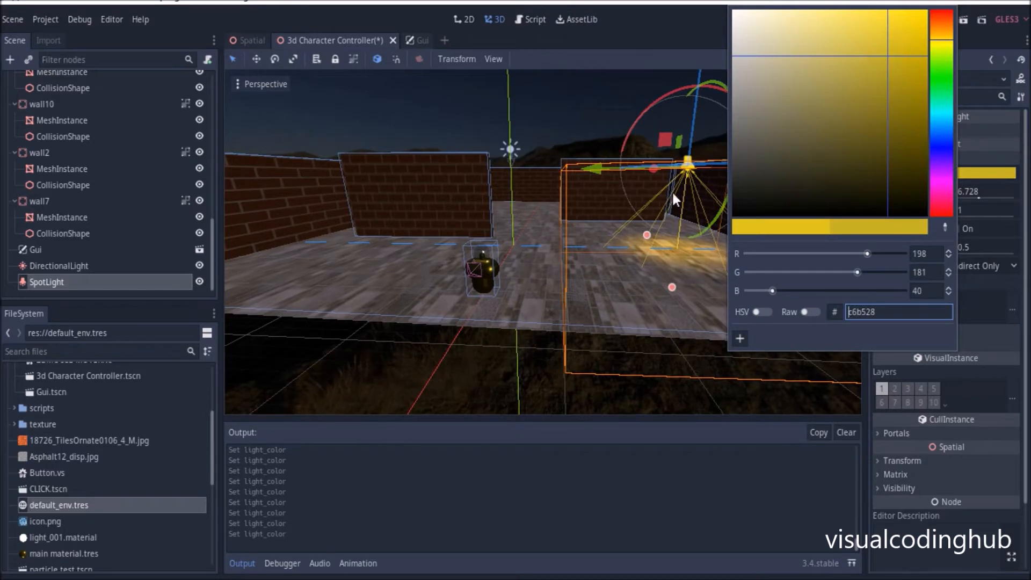
{"action": "left_click", "coordinate": [696, 108]}
Reselect the SpotLight node and move the light higher above the floor.
{"action": "left_click", "coordinate": [690, 163]}
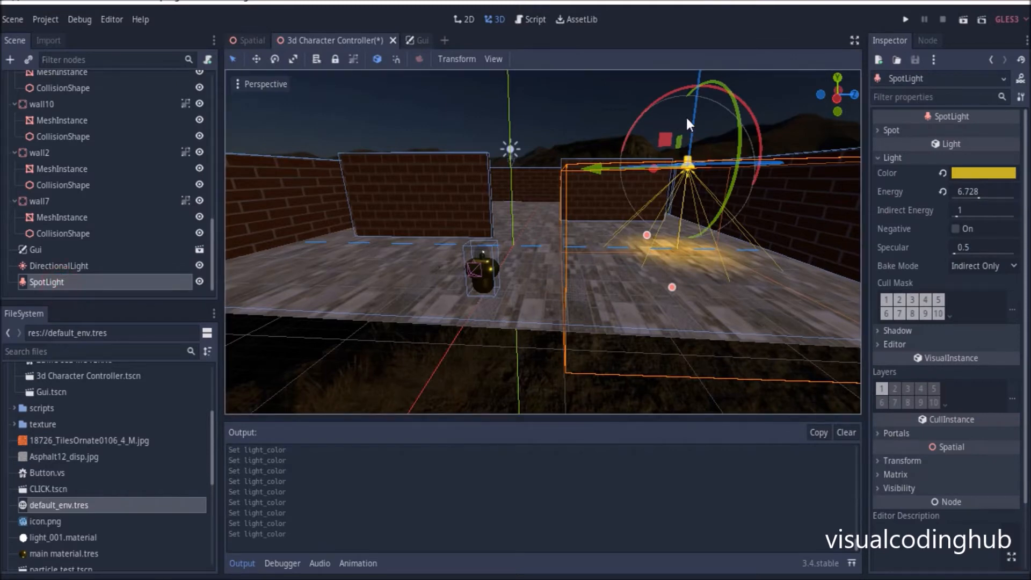
{"action": "left_click_drag", "start_coordinate": [691, 119], "coordinate": [698, 100]}
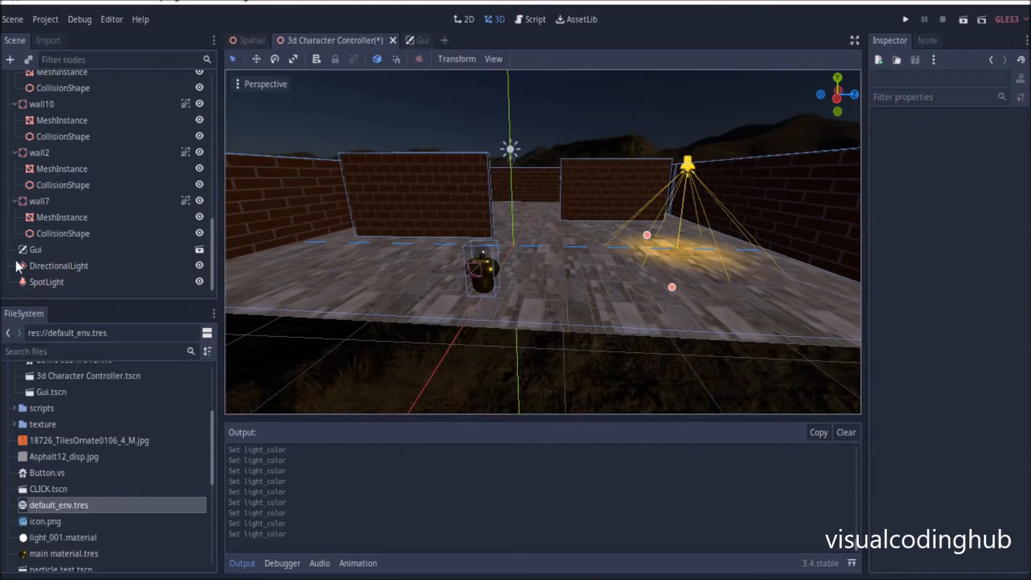
{"action": "left_click", "coordinate": [49, 282]}
{"action": "scroll", "coordinate": [572, 249], "scroll_direction": "down", "scroll_amount": 5}
{"action": "left_click_drag", "start_coordinate": [629, 92], "coordinate": [630, 60]}
{"action": "scroll", "coordinate": [629, 218], "scroll_direction": "up", "scroll_amount": 4}
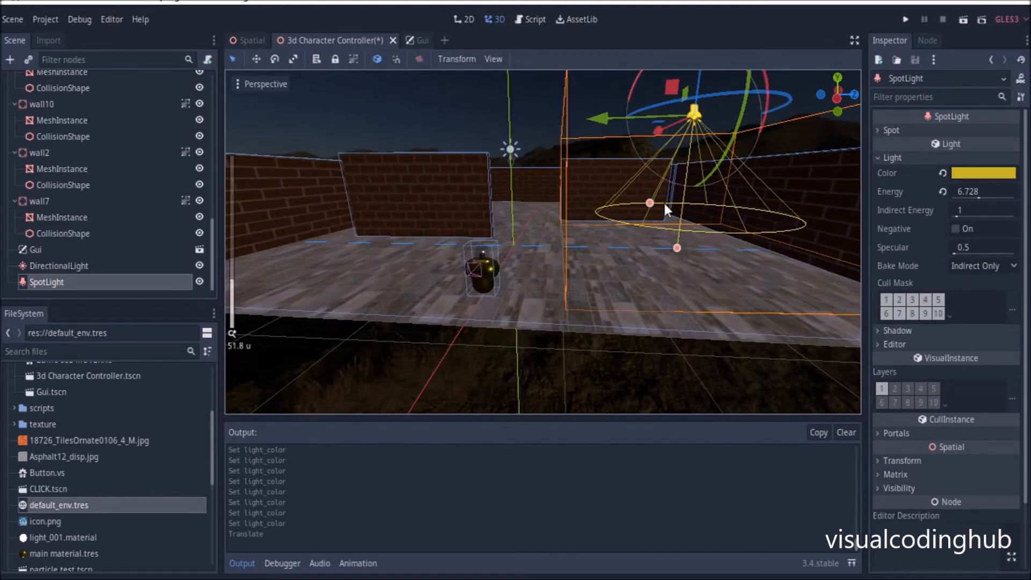
Enlarge the spotlight's radius to about 33.7 and reposition the light over the floor in front of the right-hand partition wall.
{"action": "left_click_drag", "start_coordinate": [651, 203], "coordinate": [648, 192]}
{"action": "left_click_drag", "start_coordinate": [677, 249], "coordinate": [672, 335]}
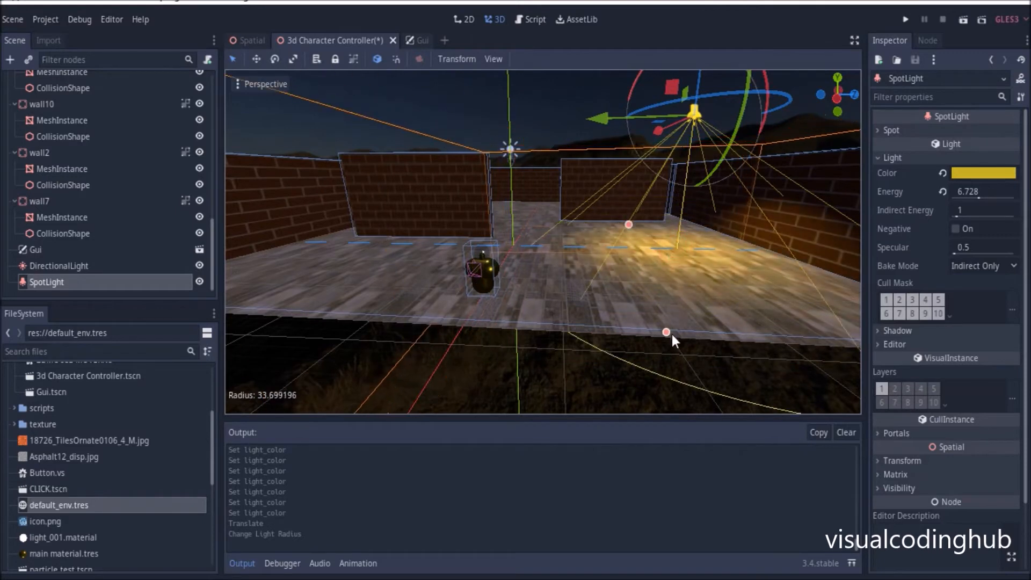
{"action": "scroll", "coordinate": [673, 301], "scroll_direction": "down", "scroll_amount": 4}
{"action": "left_click_drag", "start_coordinate": [620, 190], "coordinate": [537, 195]}
{"action": "scroll", "coordinate": [575, 226], "scroll_direction": "up", "scroll_amount": 3}
{"action": "middle_click_drag", "start_coordinate": [575, 227], "coordinate": [634, 255]}
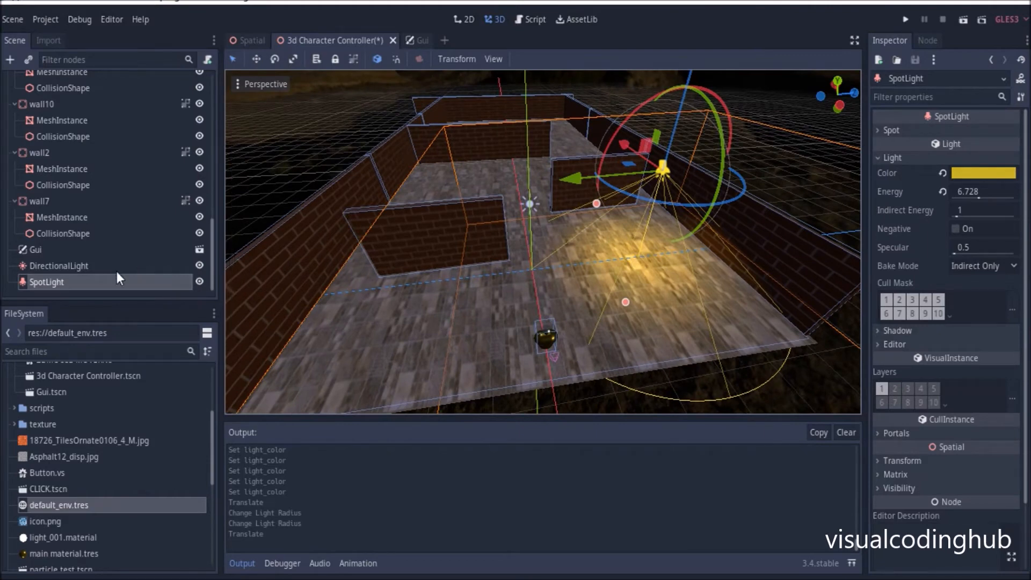
Duplicate the spotlight twice and place the copies on opposite sides of the area behind the two partition walls.
{"action": "key", "text": "ctrl+d"}
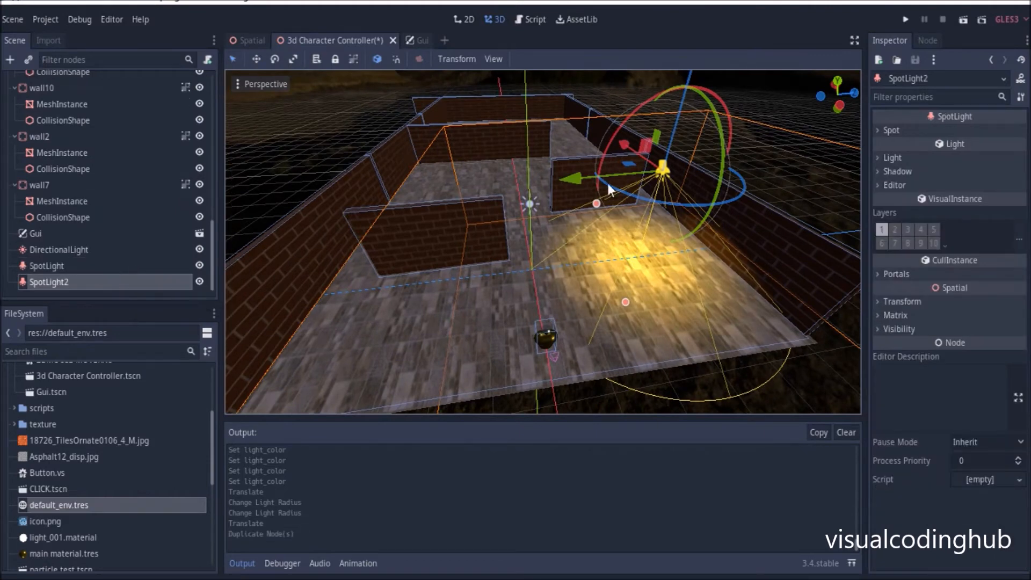
{"action": "scroll", "coordinate": [573, 189], "scroll_direction": "down", "scroll_amount": 6}
{"action": "left_click_drag", "start_coordinate": [571, 182], "coordinate": [530, 147]}
{"action": "scroll", "coordinate": [531, 152], "scroll_direction": "up", "scroll_amount": 4}
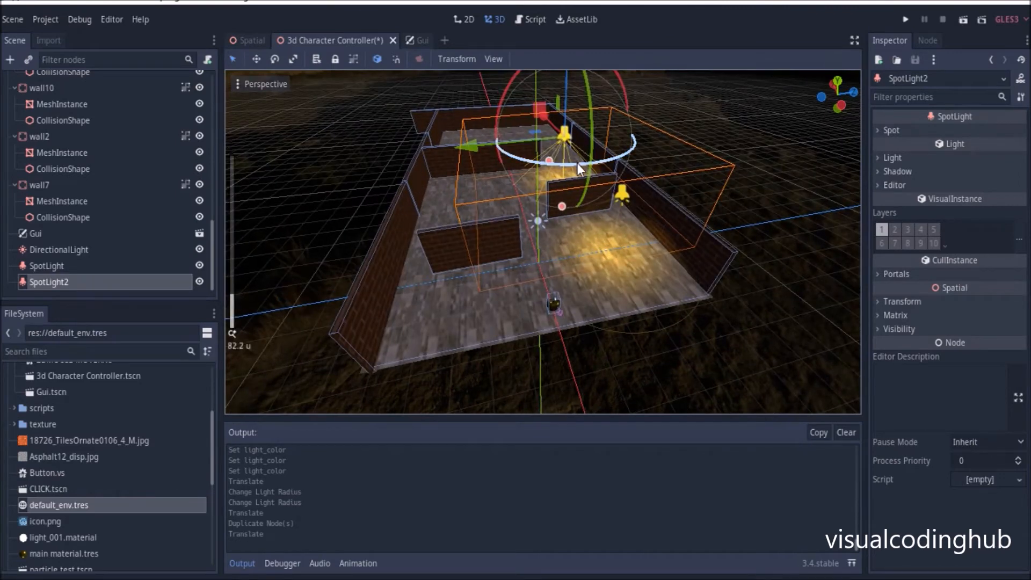
{"action": "key", "text": "ctrl+d"}
{"action": "left_click_drag", "start_coordinate": [469, 146], "coordinate": [349, 155]}
Duplicate the third spotlight and move the copy to the player's side of the partition wall, opposite the first spotlight.
{"action": "key", "text": "ctrl+d"}
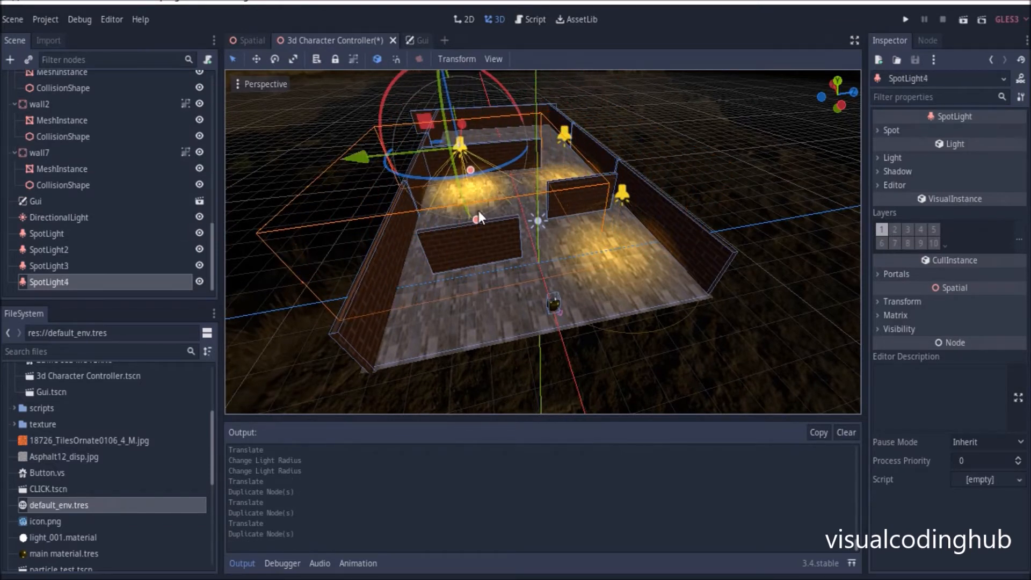
{"action": "scroll", "coordinate": [475, 203], "scroll_direction": "down", "scroll_amount": 3}
{"action": "middle_click_drag", "start_coordinate": [515, 124], "coordinate": [449, 141]}
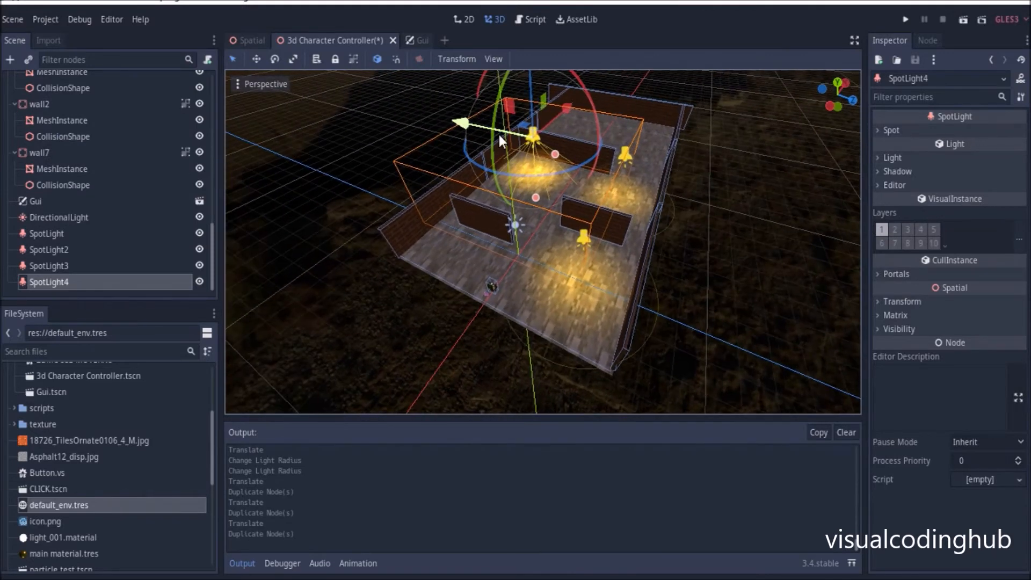
{"action": "left_click_drag", "start_coordinate": [568, 109], "coordinate": [546, 161]}
{"action": "middle_click_drag", "start_coordinate": [630, 201], "coordinate": [458, 246]}
{"action": "scroll", "coordinate": [679, 161], "scroll_direction": "up", "scroll_amount": 8}
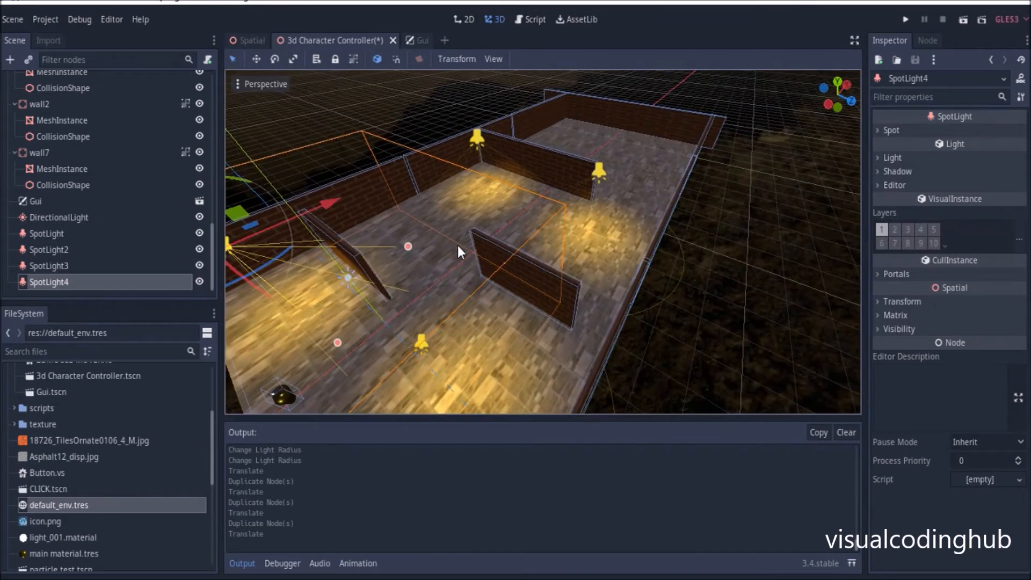
Duplicate the fourth spotlight twice and place the copies on opposite sides of the far end of the walled area.
{"action": "key", "text": "ctrl+d"}
{"action": "left_click_drag", "start_coordinate": [321, 199], "coordinate": [596, 110]}
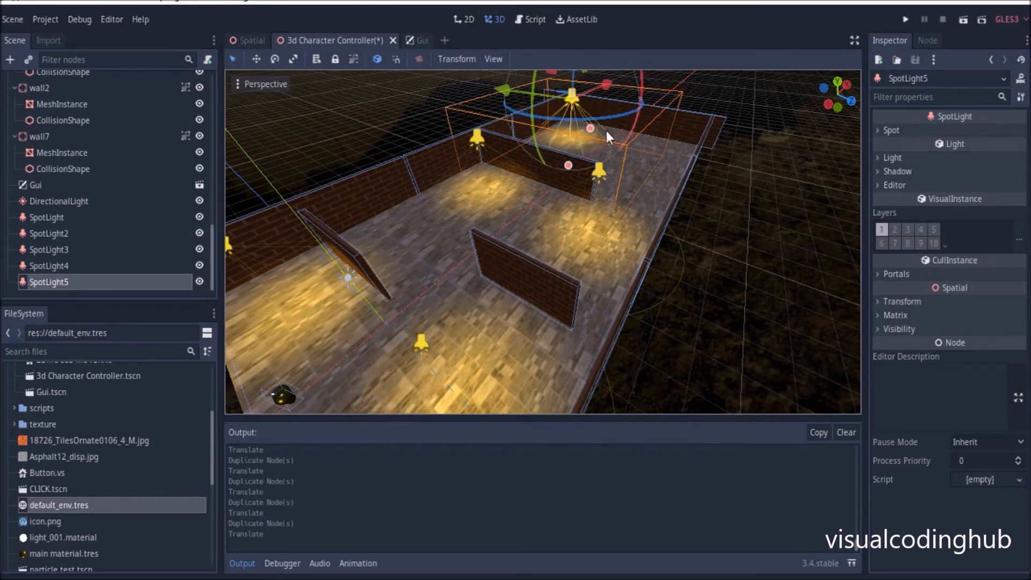
{"action": "key", "text": "ctrl+d"}
{"action": "left_click_drag", "start_coordinate": [507, 94], "coordinate": [583, 104]}
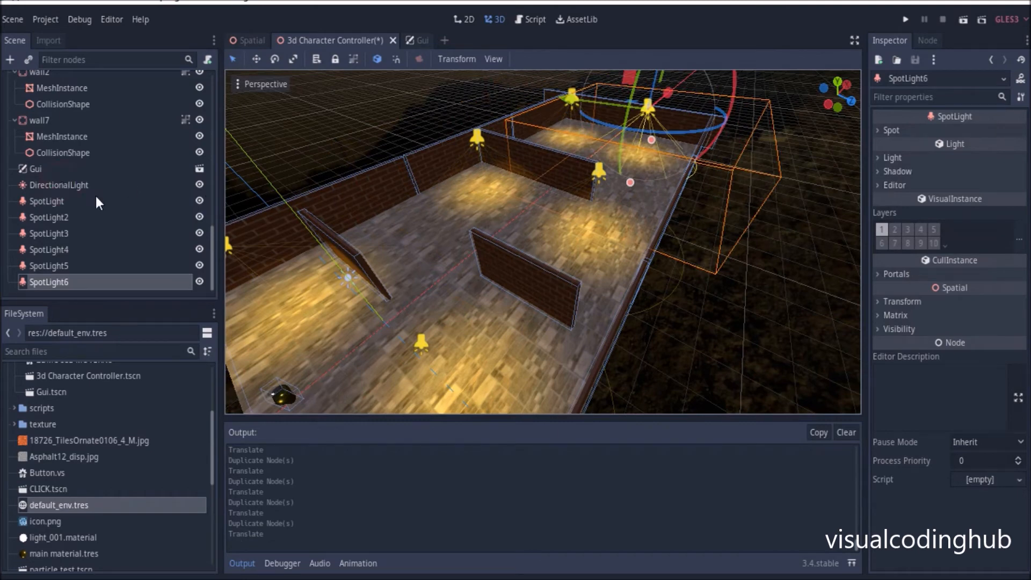
Try a directional light energy of 0, check the area around the player, and set the energy to 0.05.
{"action": "left_click", "coordinate": [76, 186]}
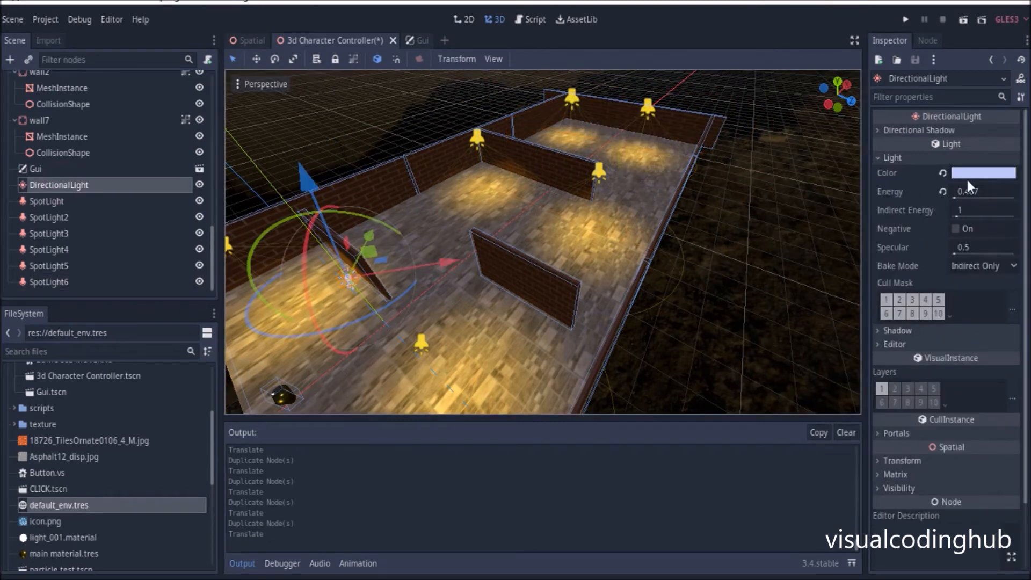
{"action": "left_click_drag", "start_coordinate": [968, 192], "coordinate": [952, 199]}
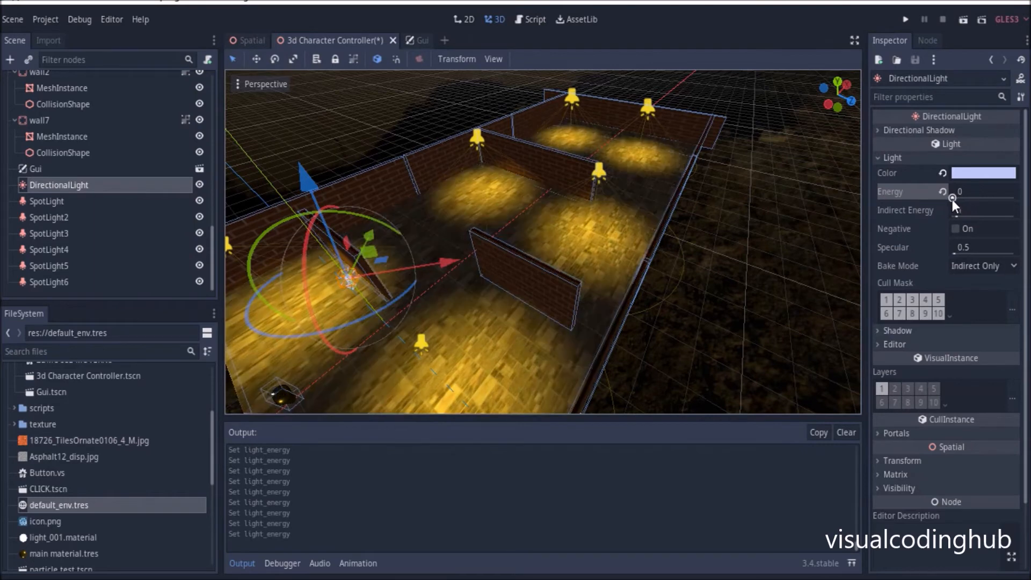
{"action": "middle_click_drag", "start_coordinate": [533, 181], "coordinate": [567, 137]}
{"action": "scroll", "coordinate": [597, 144], "scroll_direction": "up", "scroll_amount": 2}
{"action": "scroll", "coordinate": [566, 138], "scroll_direction": "up", "scroll_amount": 4}
{"action": "middle_click_drag", "start_coordinate": [610, 213], "coordinate": [626, 212], "text": "shift"}
{"action": "scroll", "coordinate": [648, 216], "scroll_direction": "down", "scroll_amount": 4}
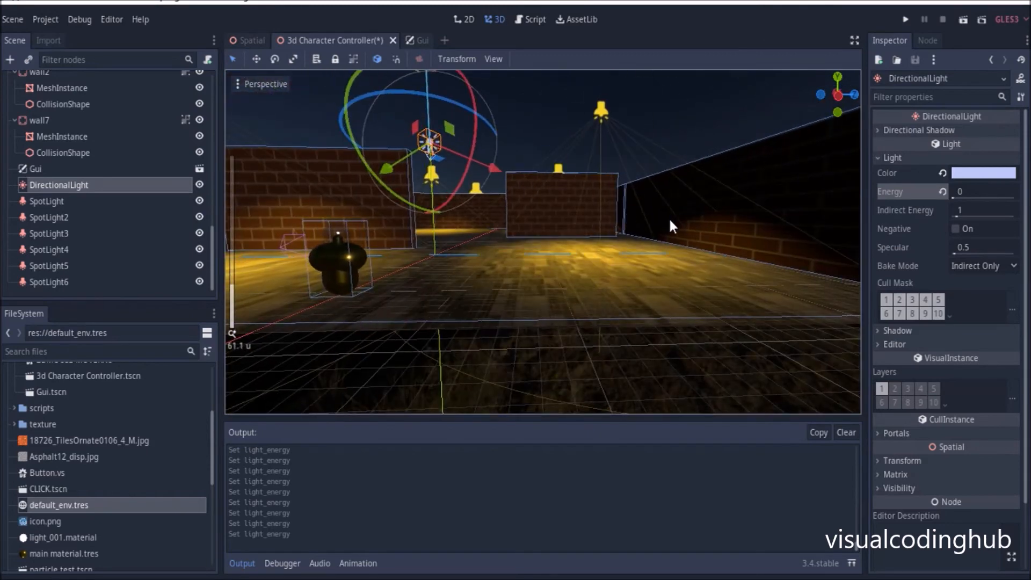
{"action": "left_click", "coordinate": [971, 191]}
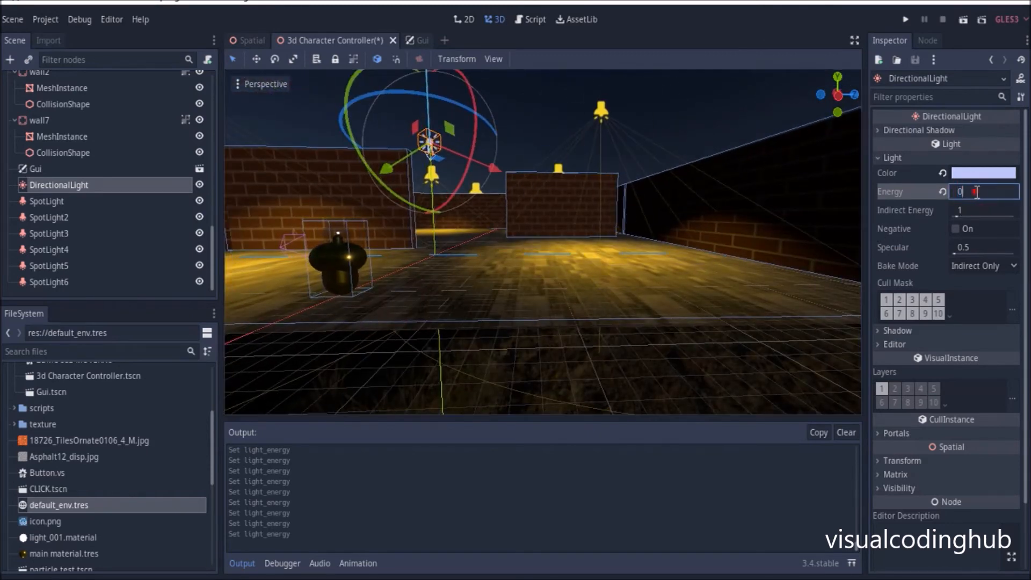
{"action": "type", "text": ".05"}
{"action": "key", "text": "Return"}
{"action": "left_click", "coordinate": [817, 211]}
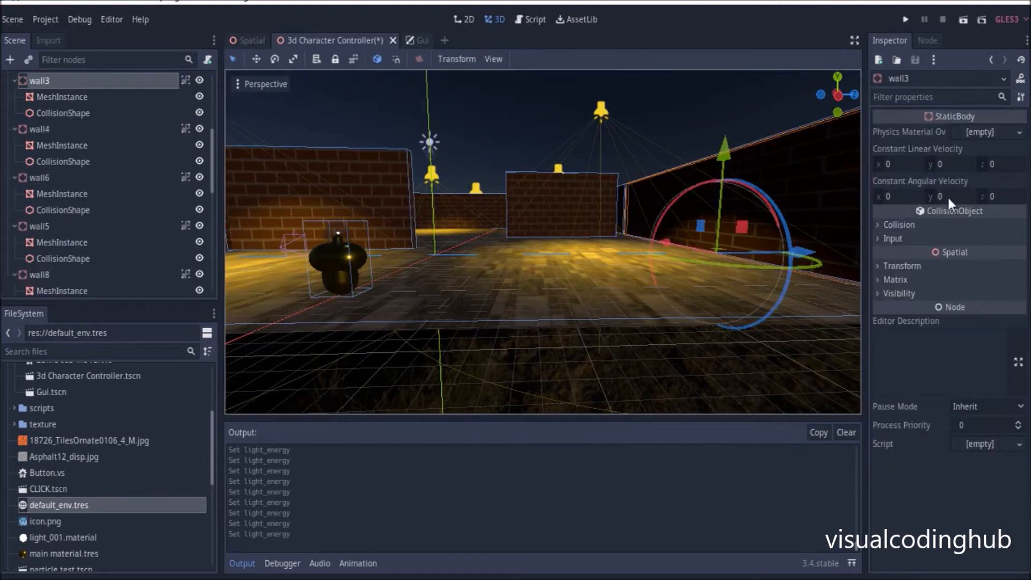
Reselect the directional light, try a yellow color, and change its color to a saturated blue.
{"action": "scroll", "coordinate": [59, 227], "scroll_direction": "down", "scroll_amount": 5}
{"action": "left_click", "coordinate": [63, 231]}
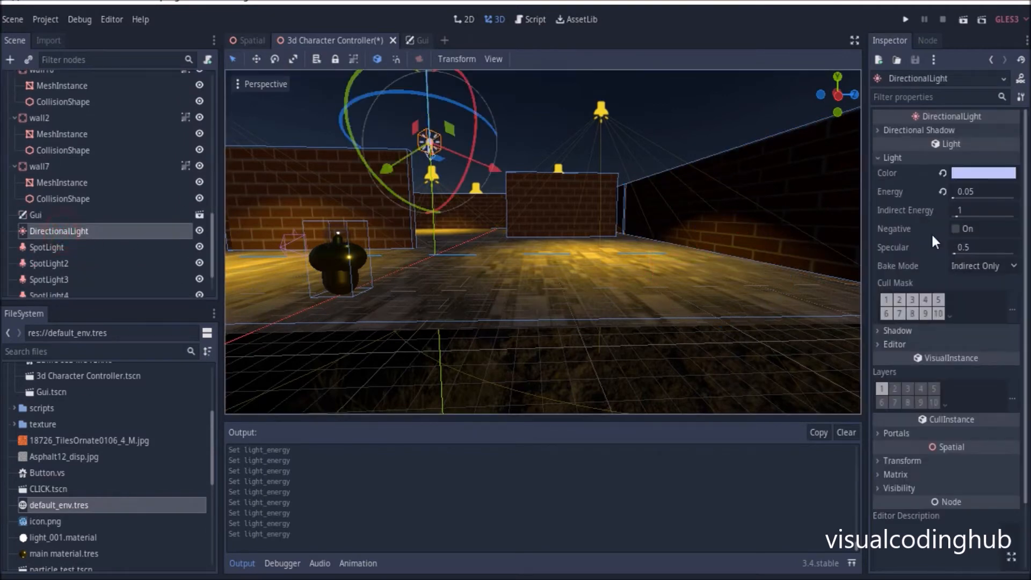
{"action": "left_click", "coordinate": [979, 175]}
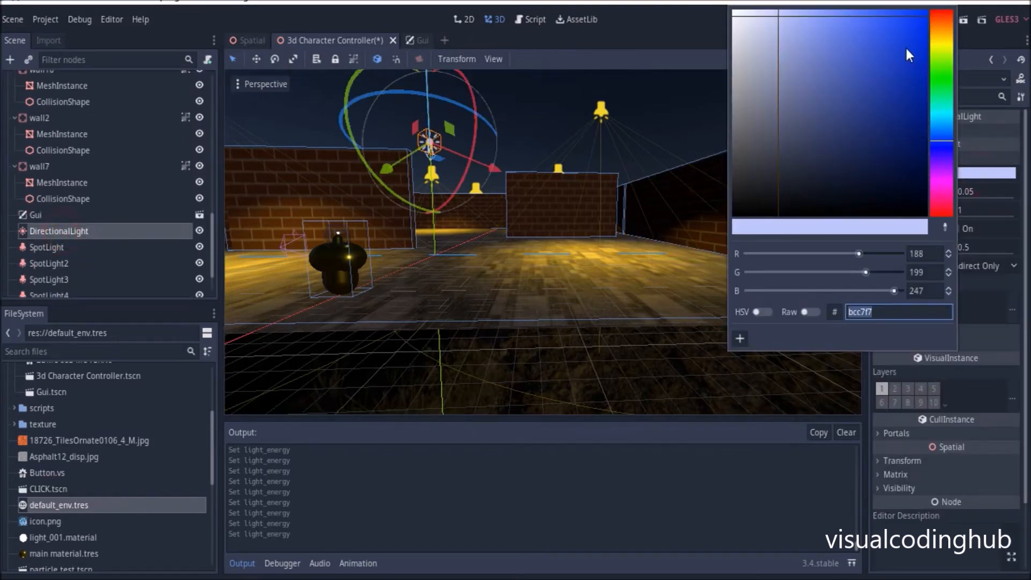
{"action": "left_click", "coordinate": [933, 46]}
{"action": "left_click_drag", "start_coordinate": [869, 29], "coordinate": [885, 38]}
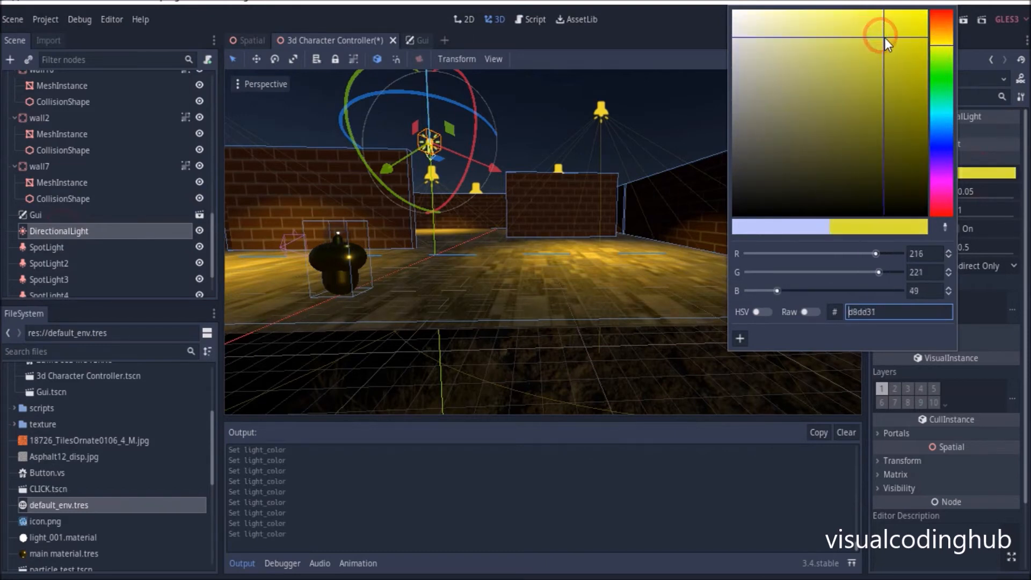
{"action": "left_click", "coordinate": [946, 138]}
{"action": "left_click_drag", "start_coordinate": [838, 92], "coordinate": [894, 46]}
{"action": "mouse_move", "coordinate": [612, 209]}
{"action": "middle_mouse_down"}
{"action": "mouse_move", "coordinate": [542, 211]}
{"action": "mouse_move", "coordinate": [556, 240]}
{"action": "mouse_move", "coordinate": [512, 226]}
{"action": "mouse_move", "coordinate": [602, 194]}
{"action": "mouse_move", "coordinate": [608, 202]}
{"action": "middle_mouse_up"}
{"action": "scroll", "coordinate": [557, 240], "scroll_direction": "down", "scroll_amount": 1}
{"action": "scroll", "coordinate": [556, 240], "scroll_direction": "down", "scroll_amount": 3}
{"action": "scroll", "coordinate": [511, 227], "scroll_direction": "up", "scroll_amount": 5}
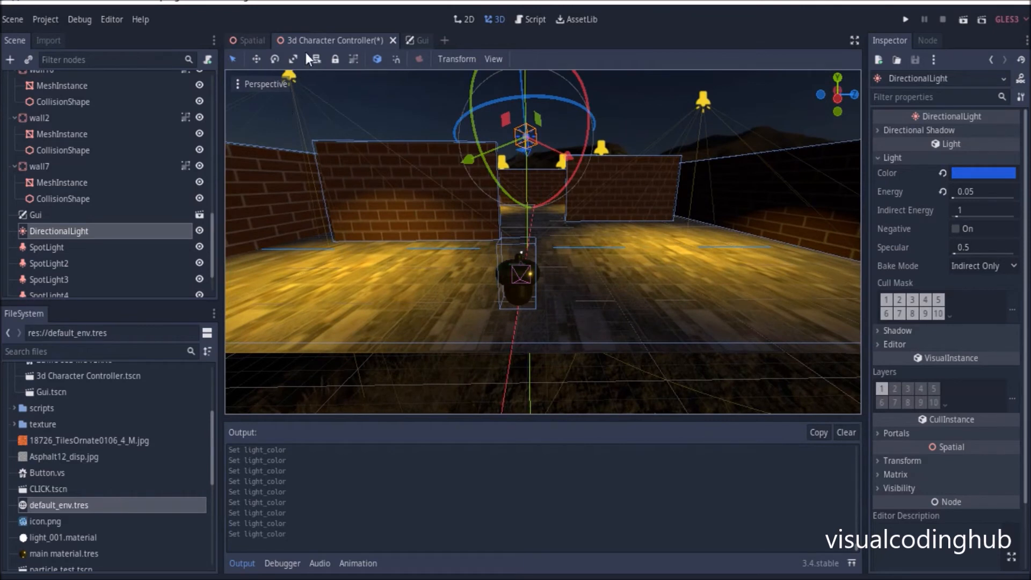
Play the 3D Character Controller scene, move the character through the walled areas to check the night lighting, and close the game.
{"action": "right_click", "coordinate": [315, 41]}
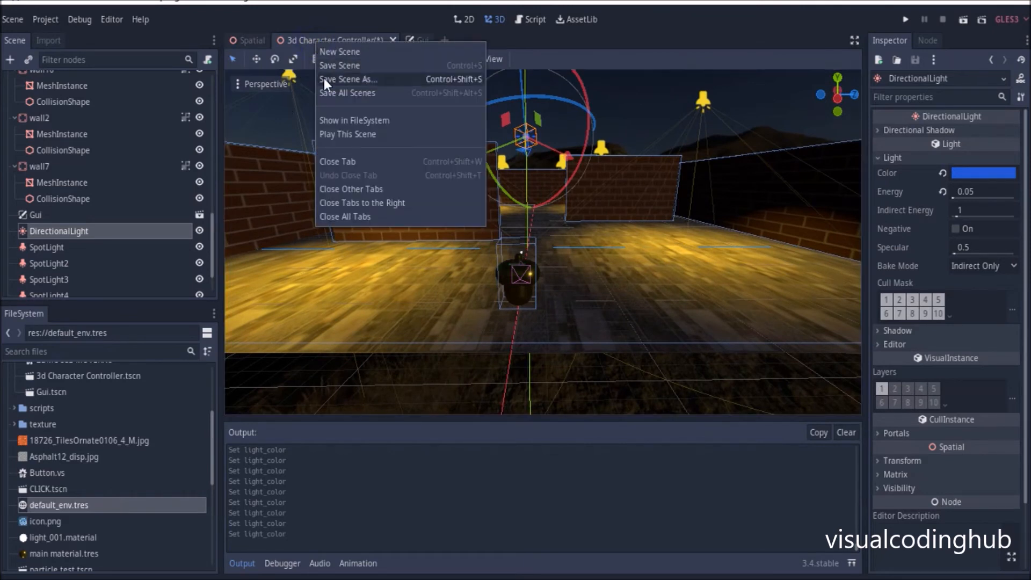
{"action": "left_click", "coordinate": [334, 134]}
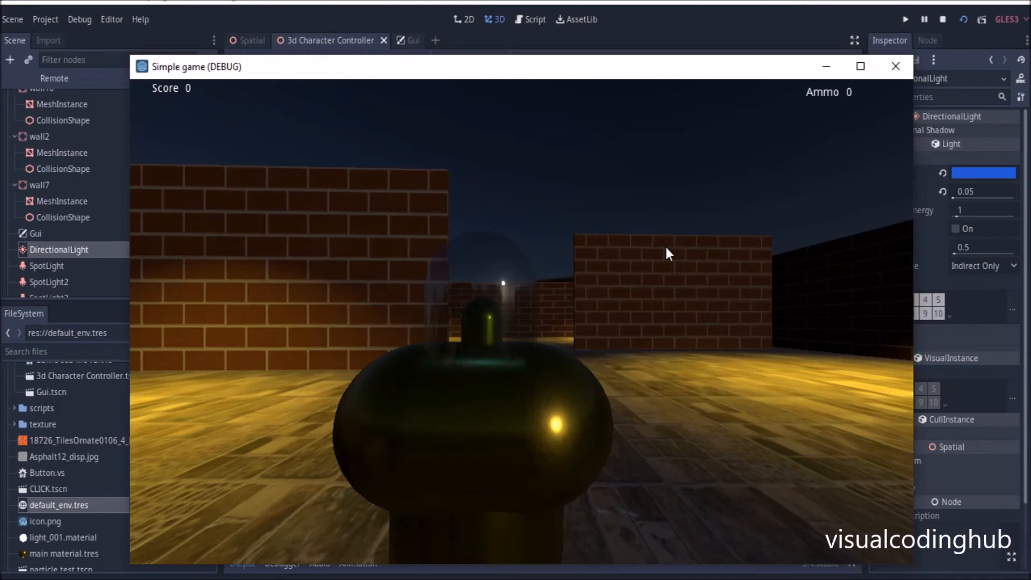
{"action": "key", "text": "w"}
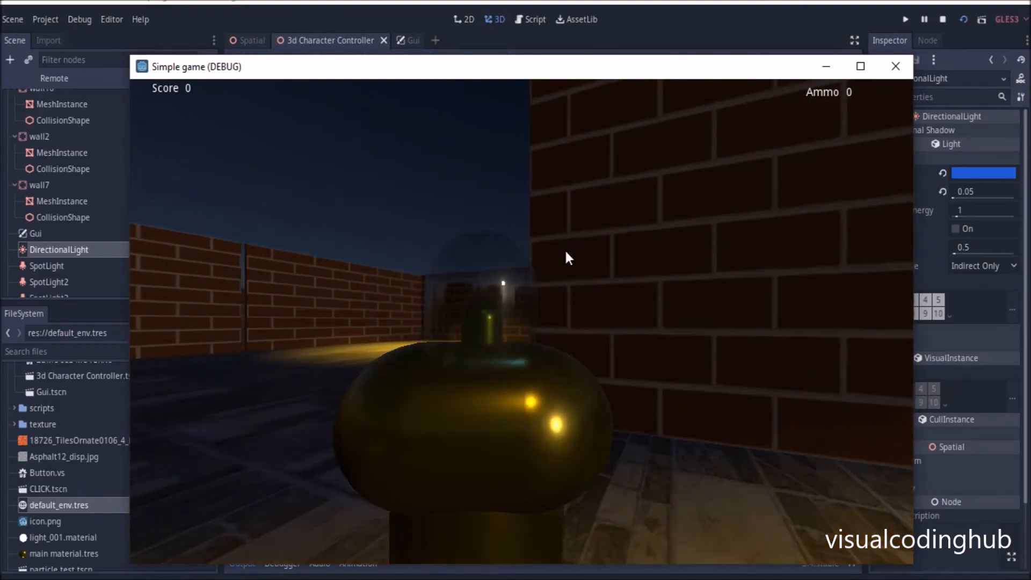
{"action": "key", "text": "w"}
{"action": "key", "text": "a"}
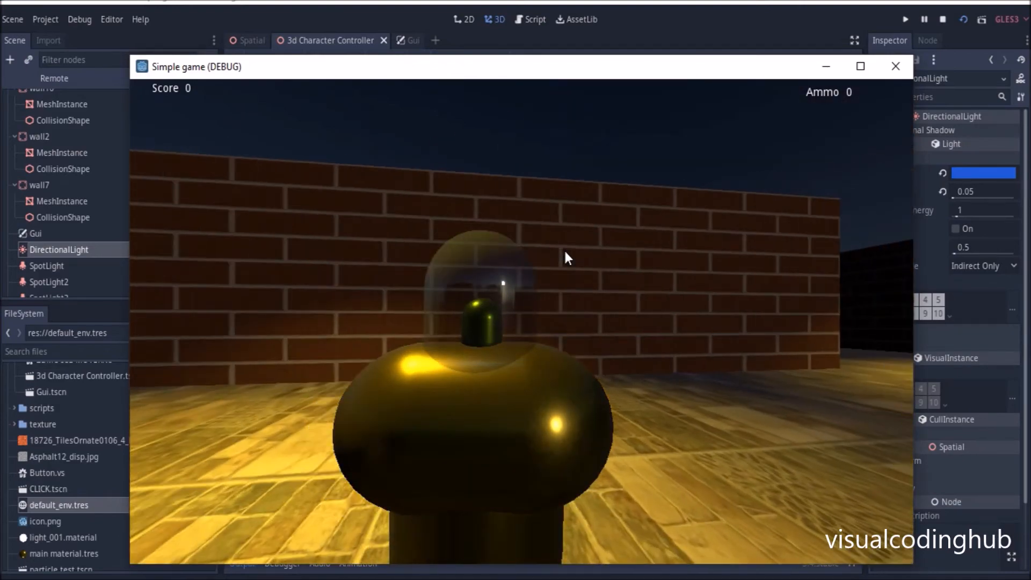
{"action": "key", "text": "w"}
{"action": "key", "text": "d"}
{"action": "key", "text": "a"}
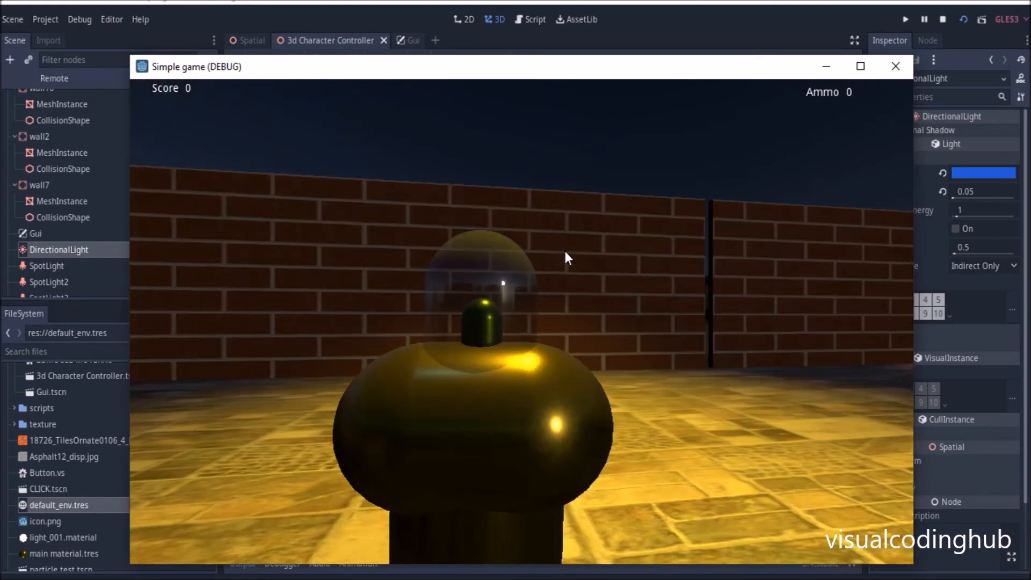
{"action": "key", "text": "a"}
{"action": "key", "text": "w"}
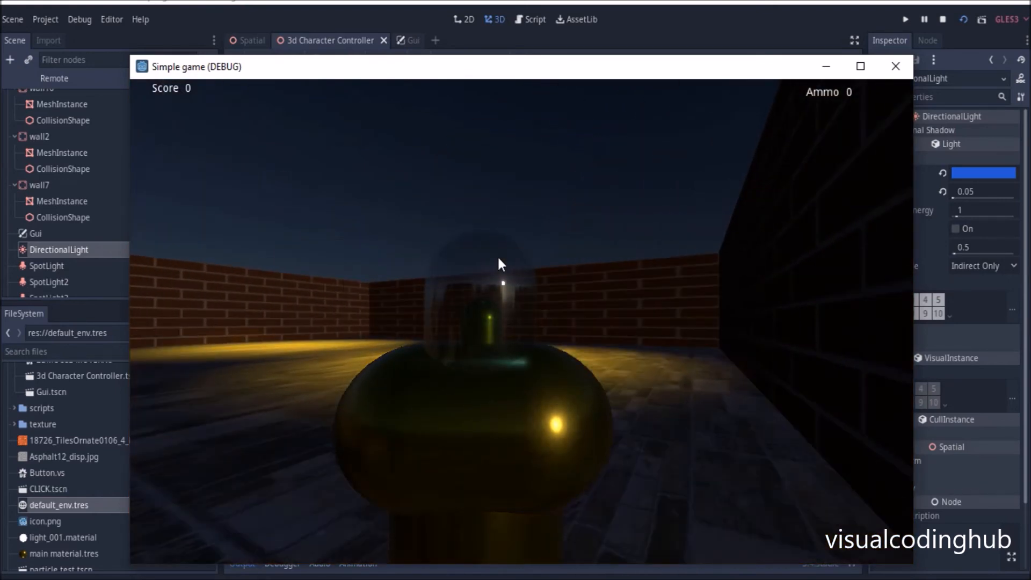
{"action": "key", "text": "w"}
{"action": "key", "text": "d"}
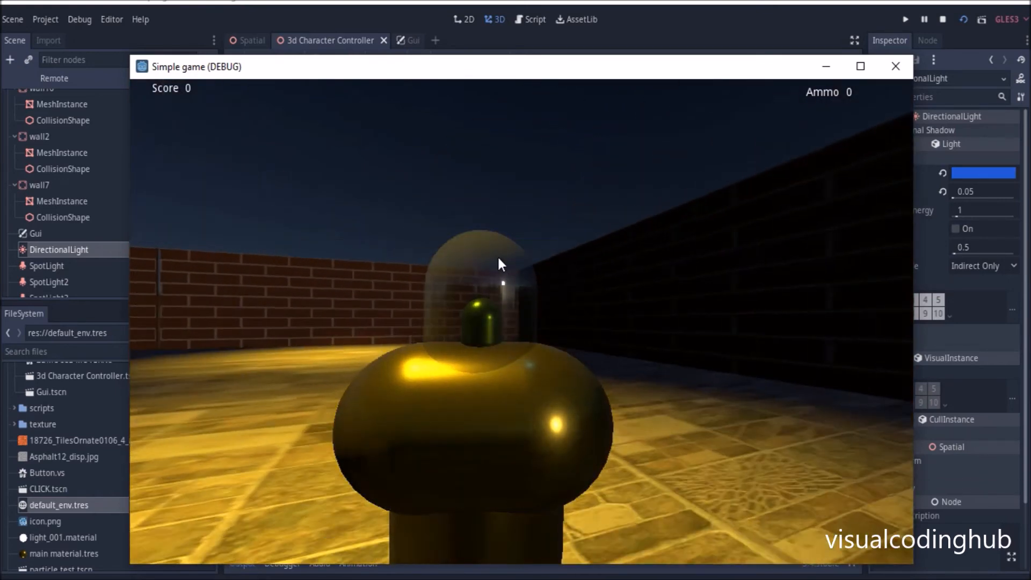
{"action": "key", "text": "a"}
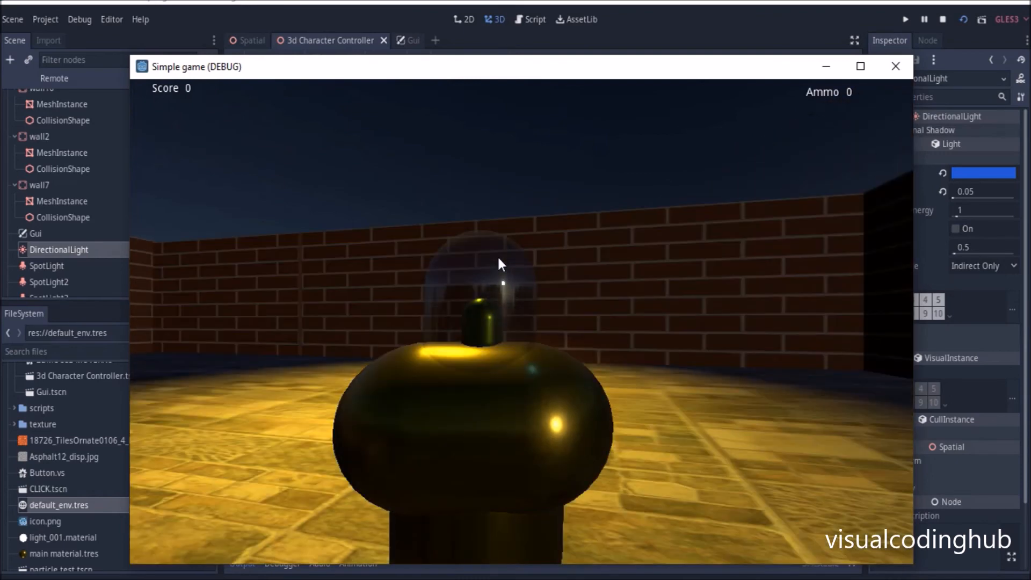
{"action": "key", "text": "d"}
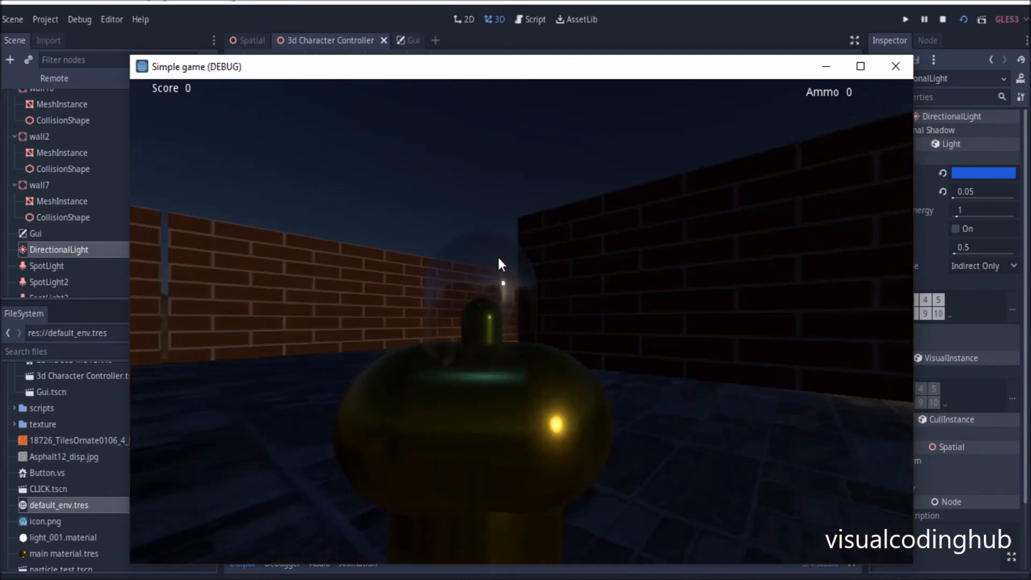
{"action": "key", "text": "w"}
{"action": "key", "text": "w"}
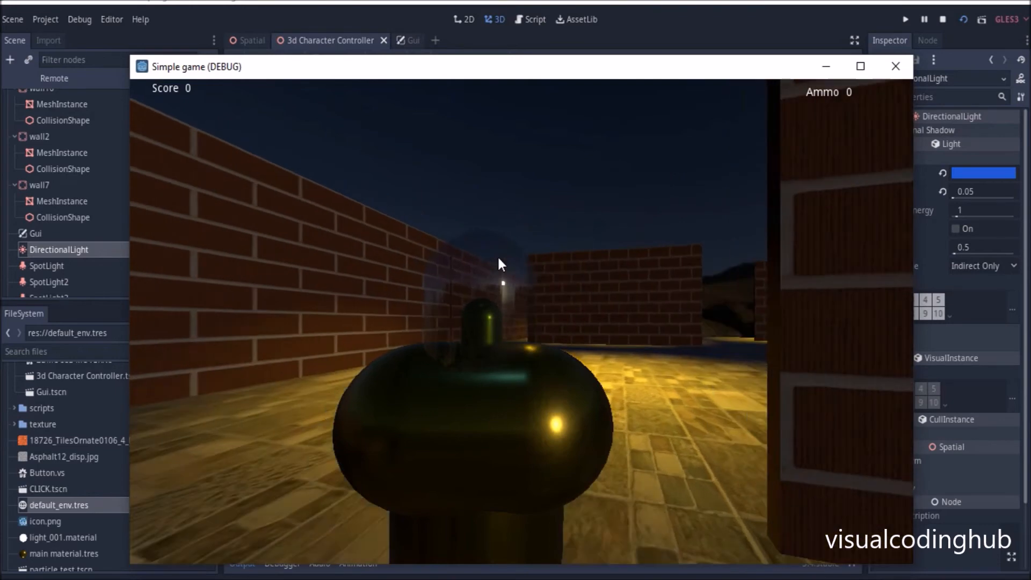
{"action": "key", "text": "w"}
{"action": "key", "text": "d"}
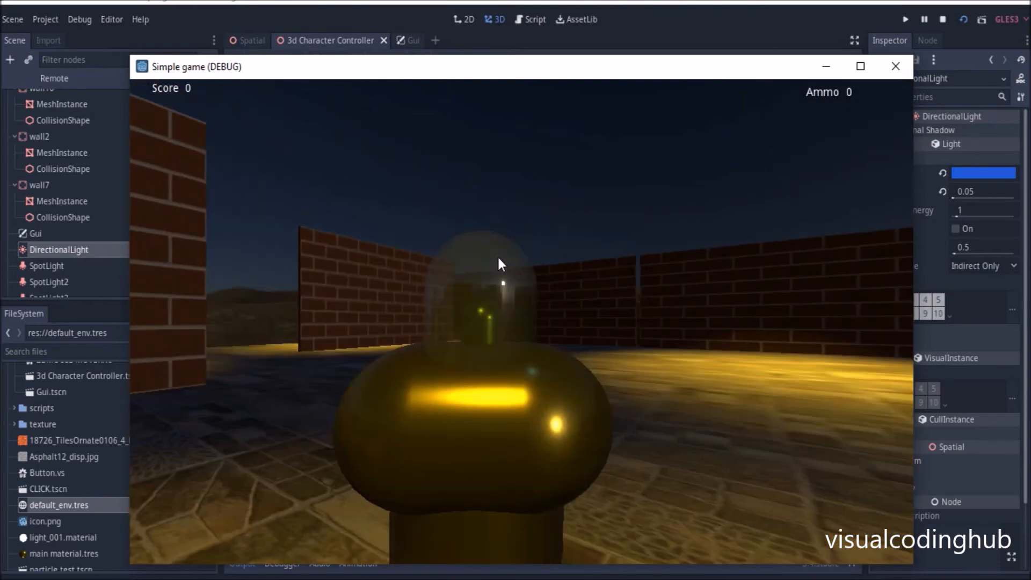
{"action": "key", "text": "d"}
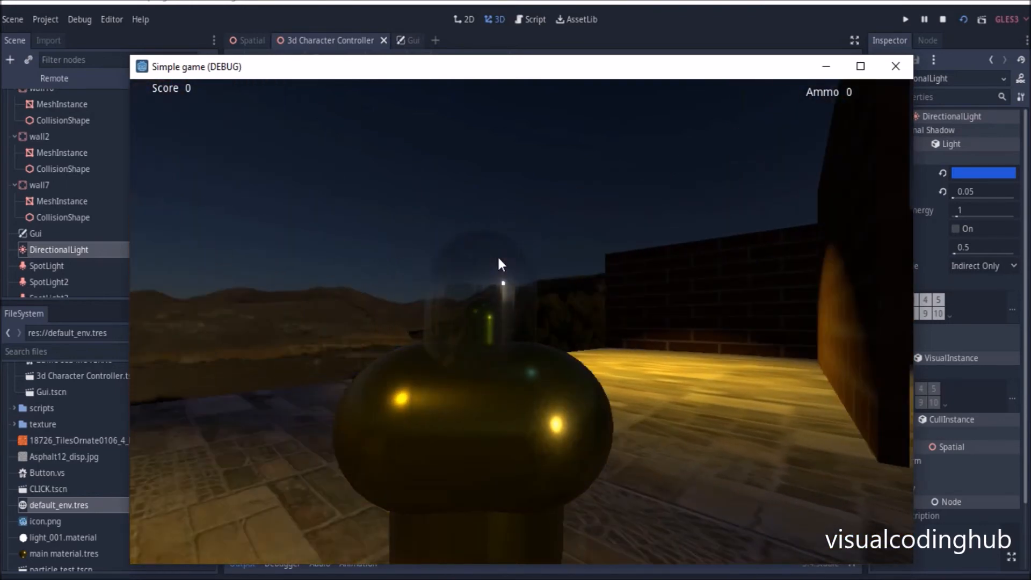
{"action": "left_click", "coordinate": [896, 66]}
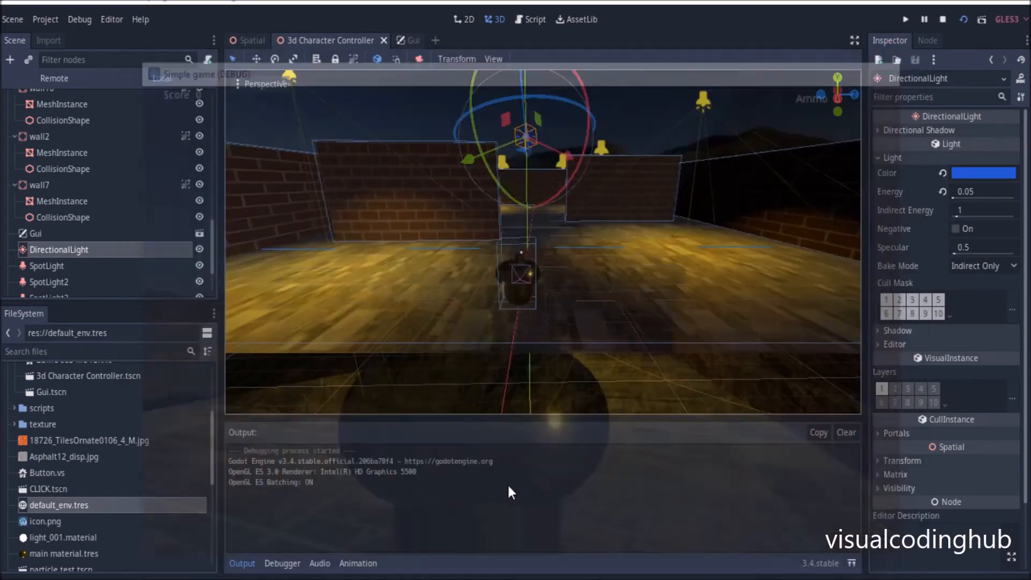
Examine the spotlit walled area from above, from the side and close to the player.
{"action": "scroll", "coordinate": [477, 379], "scroll_direction": "down", "scroll_amount": 10}
{"action": "middle_click_drag", "start_coordinate": [480, 385], "coordinate": [525, 304]}
{"action": "scroll", "coordinate": [472, 374], "scroll_direction": "down", "scroll_amount": 2}
{"action": "middle_click_drag", "start_coordinate": [584, 220], "coordinate": [683, 218]}
{"action": "scroll", "coordinate": [653, 230], "scroll_direction": "up", "scroll_amount": 4}
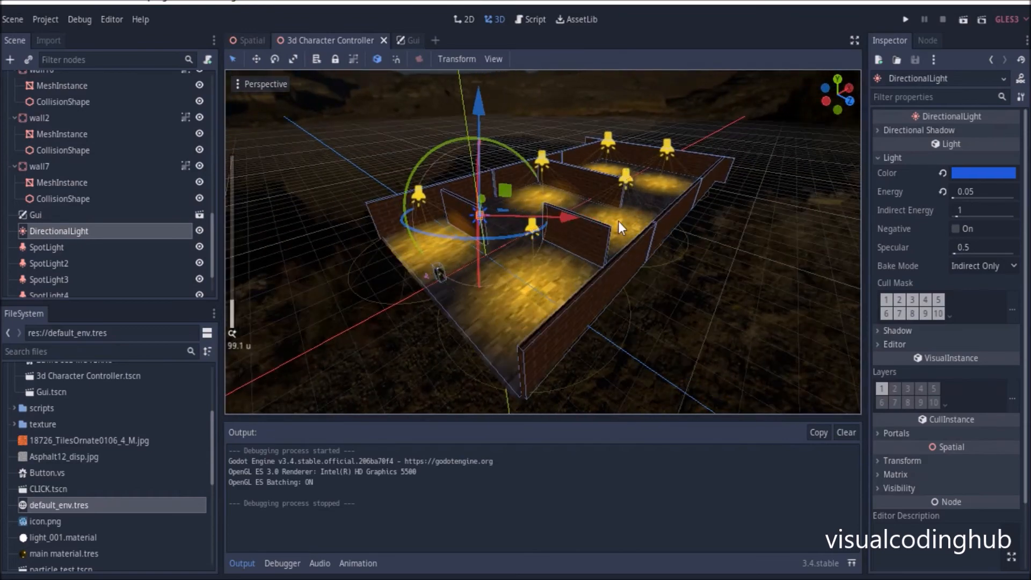
{"action": "middle_click_drag", "start_coordinate": [619, 221], "coordinate": [526, 148]}
{"action": "scroll", "coordinate": [526, 148], "scroll_direction": "up", "scroll_amount": 4}
{"action": "middle_click_drag", "start_coordinate": [587, 178], "coordinate": [602, 245]}
{"action": "scroll", "coordinate": [621, 166], "scroll_direction": "up", "scroll_amount": 4}
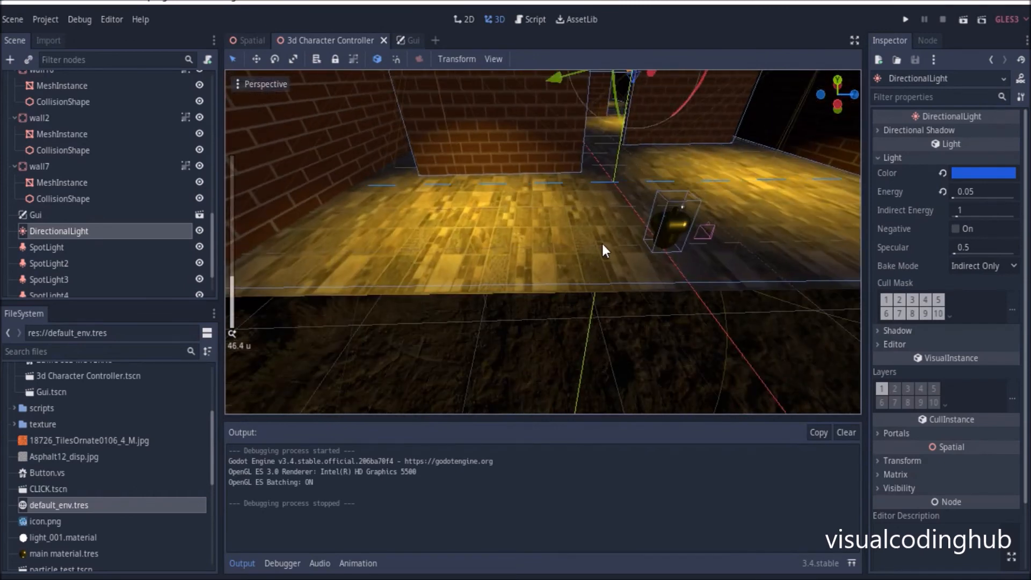
Add an OmniLight as a child of the root Spatial node and raise it high above the floor.
{"action": "scroll", "coordinate": [88, 94], "scroll_direction": "up", "scroll_amount": 10}
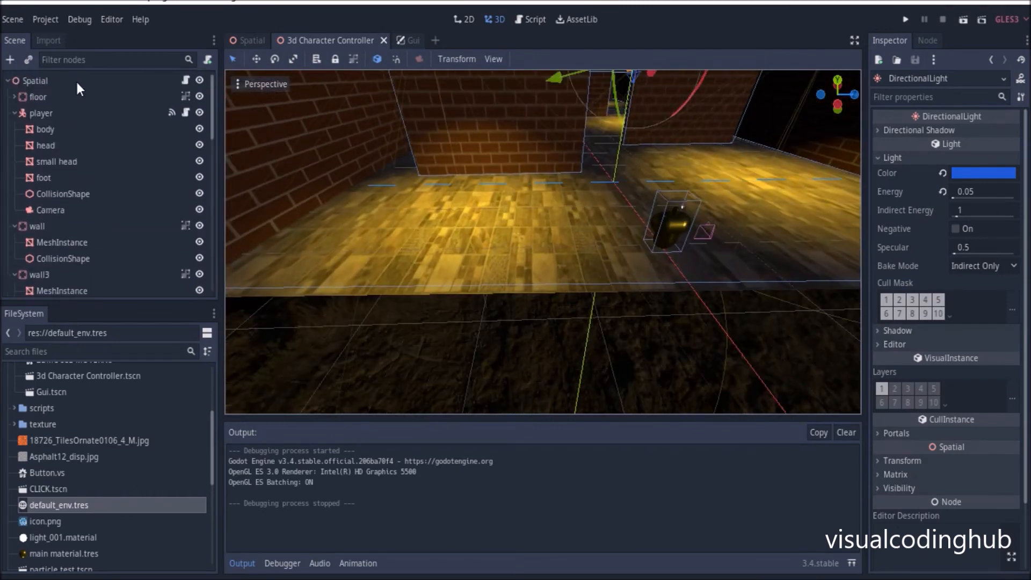
{"action": "right_click", "coordinate": [48, 80]}
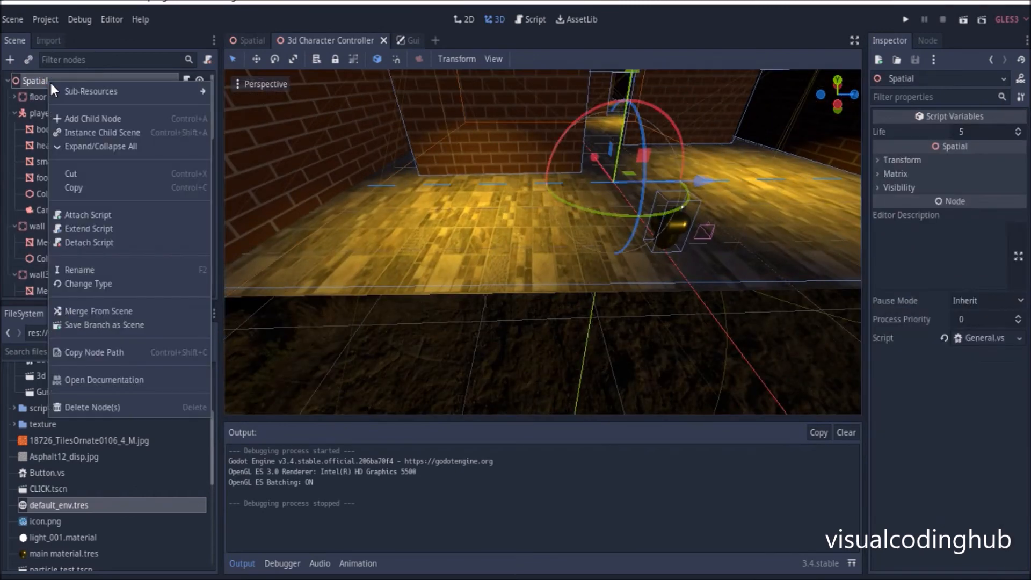
{"action": "left_click", "coordinate": [77, 118]}
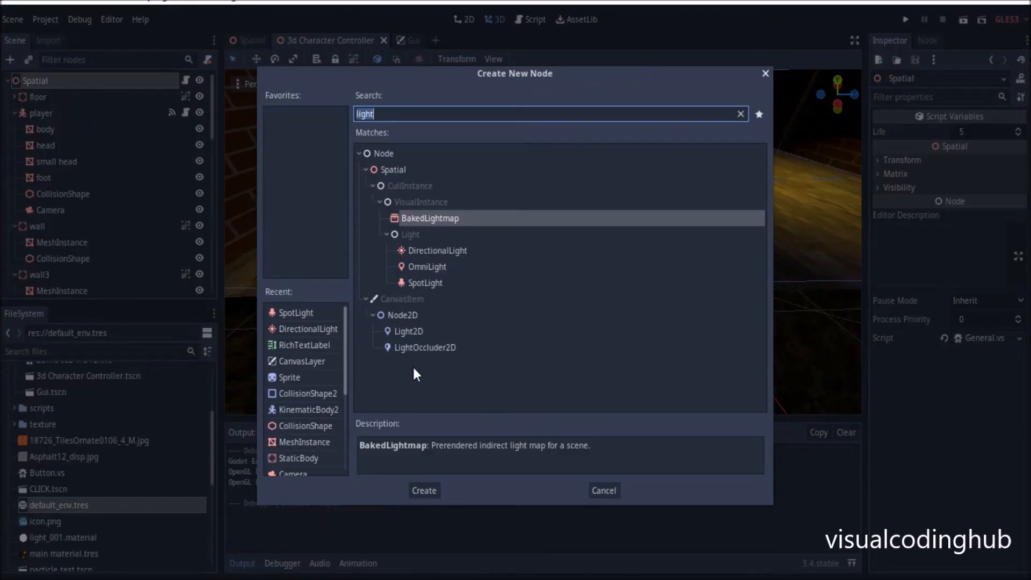
{"action": "left_click", "coordinate": [428, 267]}
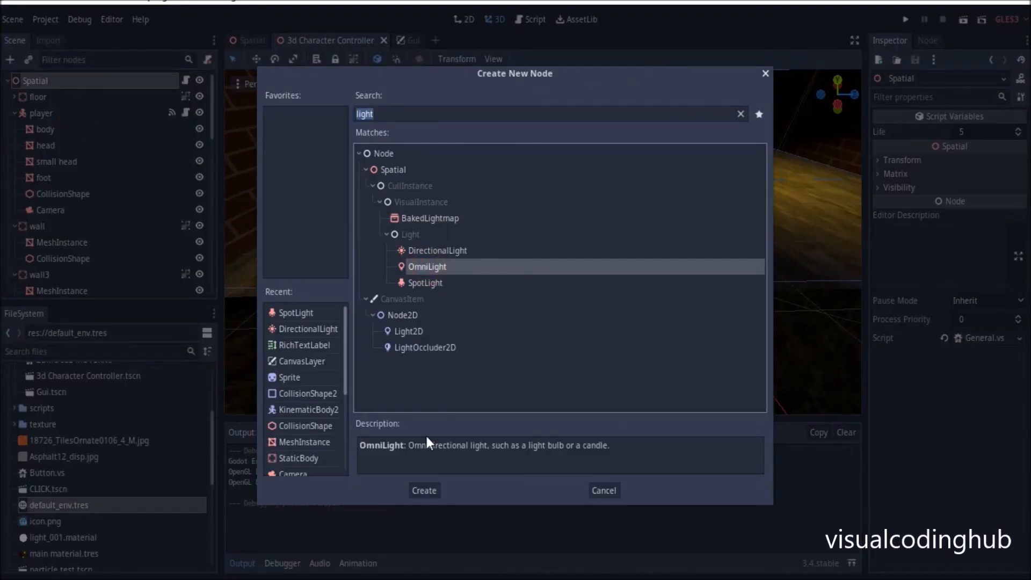
{"action": "left_click", "coordinate": [424, 490]}
{"action": "scroll", "coordinate": [678, 194], "scroll_direction": "down", "scroll_amount": 4}
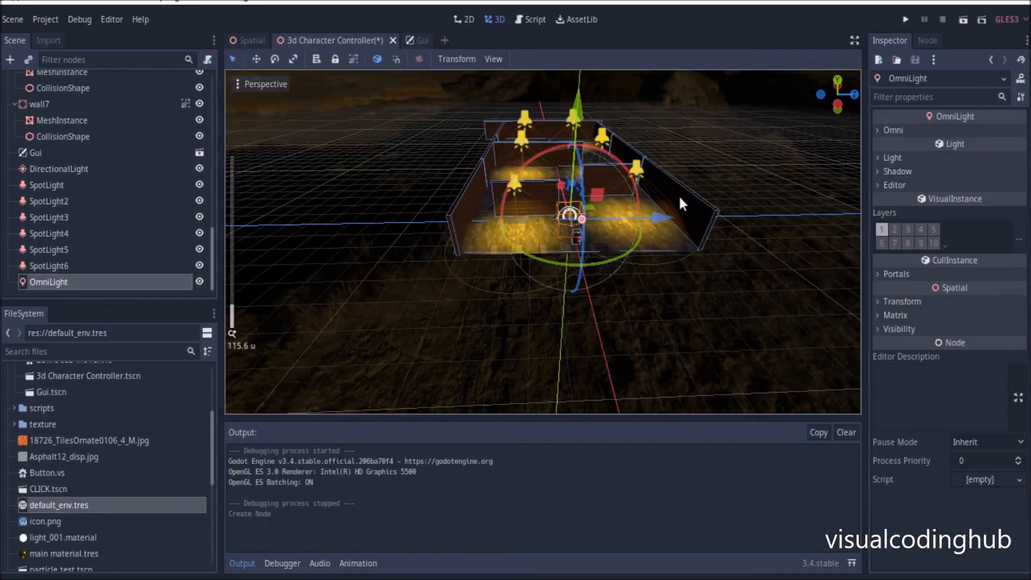
{"action": "left_click_drag", "start_coordinate": [582, 115], "coordinate": [601, 4]}
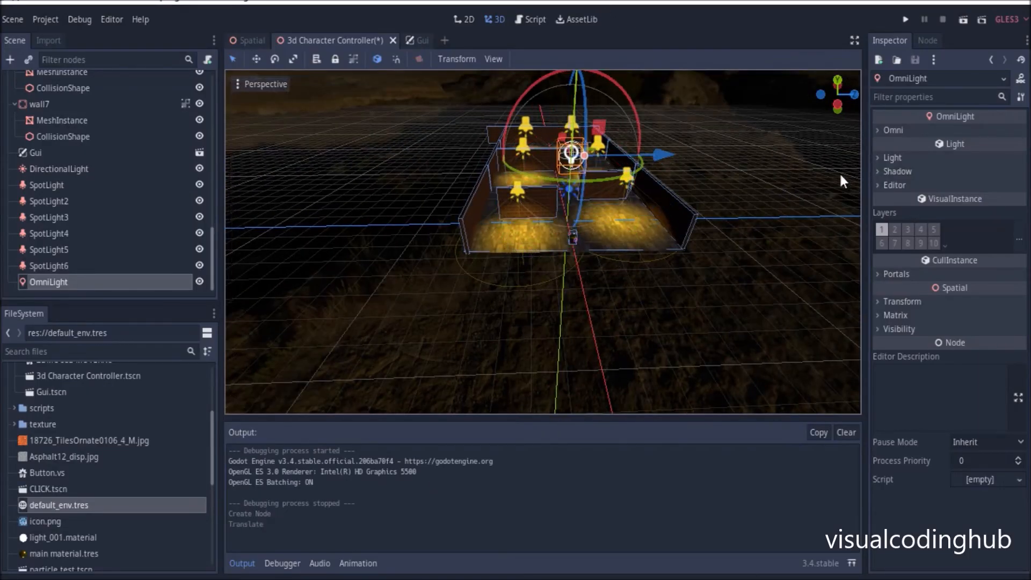
Set the OmniLight's energy to about 7.7 and its indirect energy to about 3.96, undoing an accidental rotation.
{"action": "left_click", "coordinate": [890, 131]}
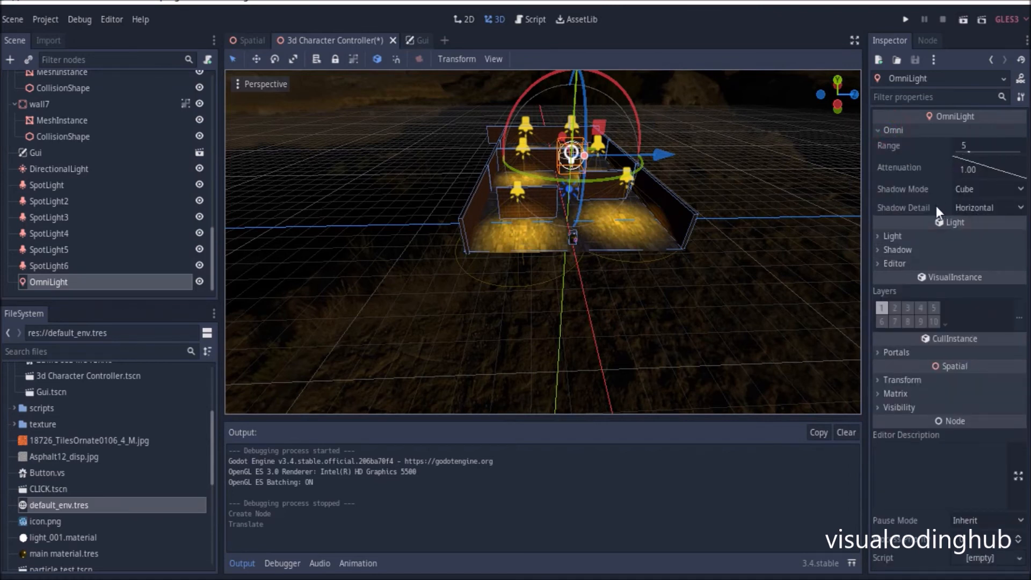
{"action": "left_click", "coordinate": [925, 234]}
{"action": "left_click_drag", "start_coordinate": [957, 272], "coordinate": [975, 276]}
{"action": "middle_click_drag", "start_coordinate": [538, 103], "coordinate": [497, 162]}
{"action": "scroll", "coordinate": [498, 163], "scroll_direction": "up", "scroll_amount": 3}
{"action": "left_click_drag", "start_coordinate": [491, 152], "coordinate": [604, 144]}
{"action": "key", "text": "ctrl+z"}
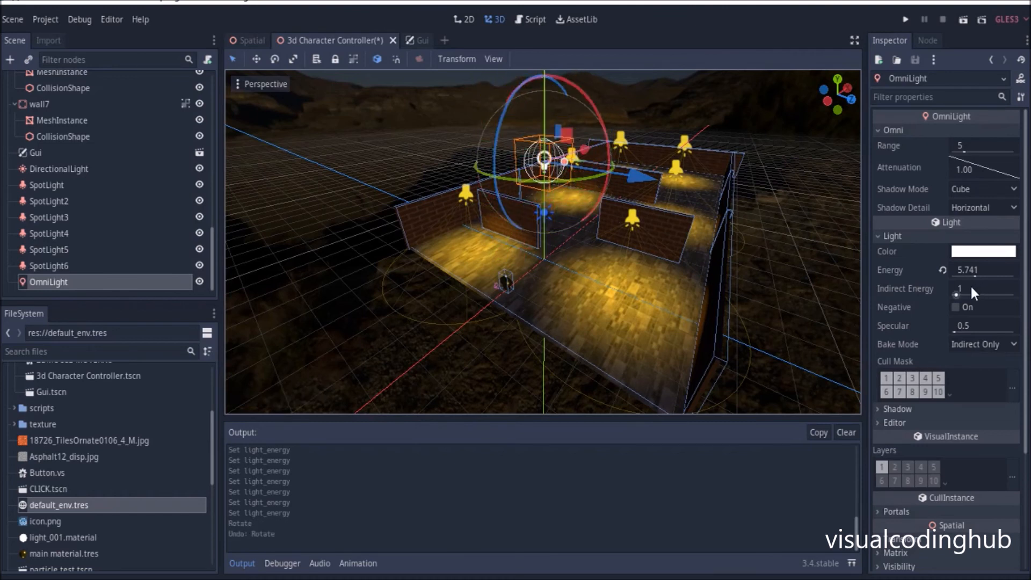
{"action": "left_click_drag", "start_coordinate": [956, 296], "coordinate": [979, 272]}
Try a dark red color on the OmniLight, undo the color change, and view the scene from behind the player.
{"action": "left_click", "coordinate": [984, 251]}
{"action": "left_click", "coordinate": [864, 66]}
{"action": "left_click_drag", "start_coordinate": [865, 66], "coordinate": [881, 112]}
{"action": "middle_click_drag", "start_coordinate": [600, 183], "coordinate": [517, 159]}
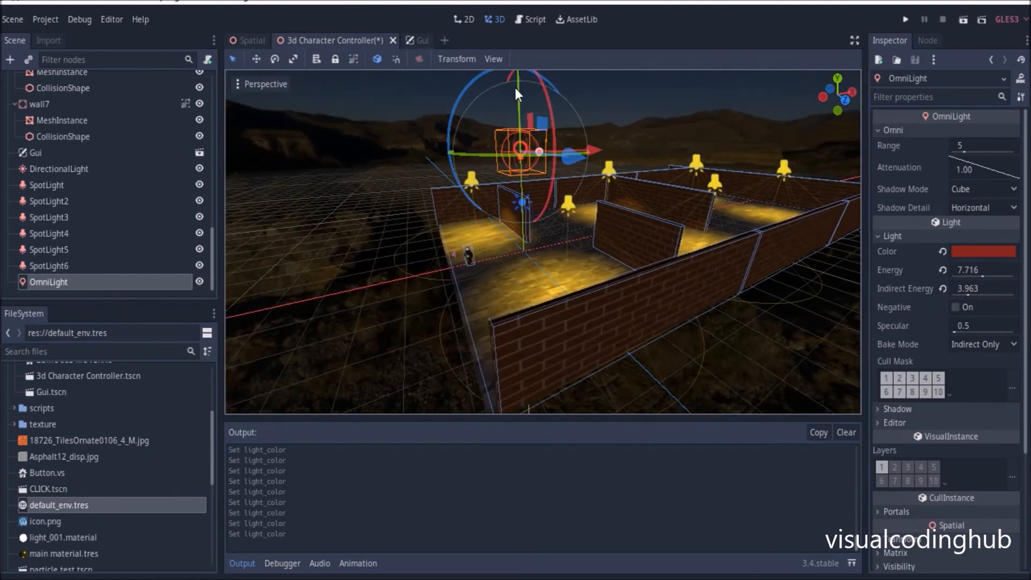
{"action": "left_click", "coordinate": [518, 153]}
{"action": "key", "text": "ctrl+z"}
{"action": "middle_click_drag", "start_coordinate": [630, 232], "coordinate": [679, 269]}
{"action": "scroll", "coordinate": [651, 253], "scroll_direction": "up", "scroll_amount": 3}
{"action": "middle_click_drag", "start_coordinate": [485, 271], "coordinate": [558, 253]}
{"action": "scroll", "coordinate": [546, 236], "scroll_direction": "up", "scroll_amount": 5}
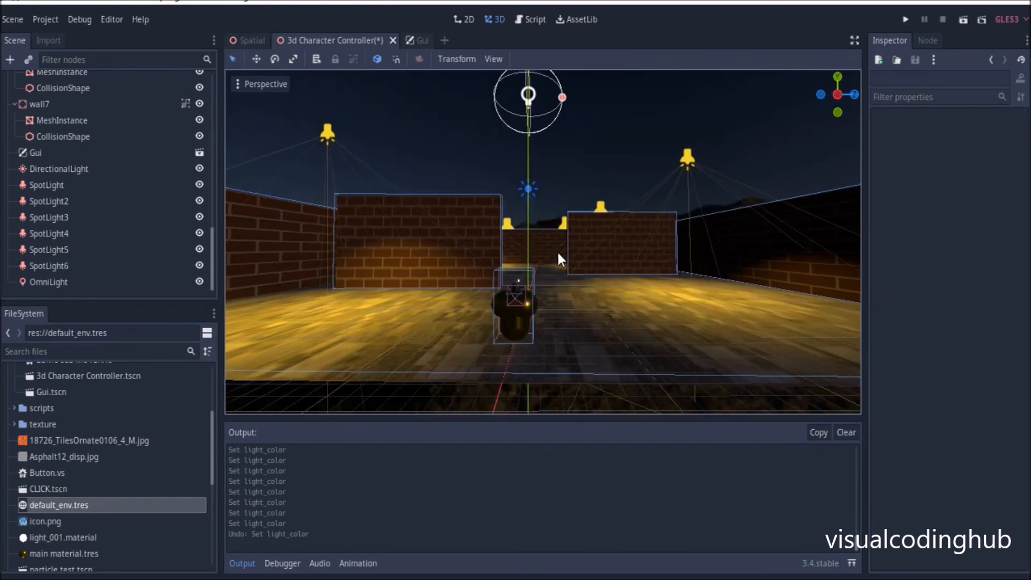